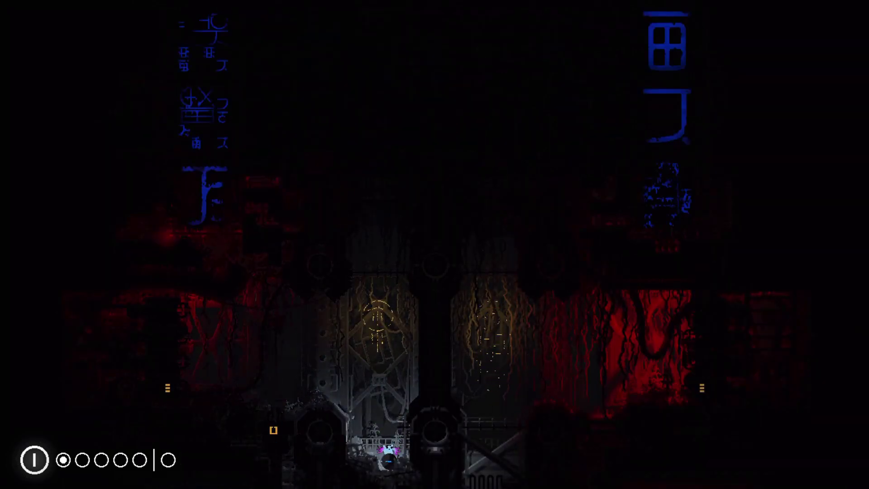
Step: Climb onto the pillar, drop off its left edge, then head right across the room
key("Right")
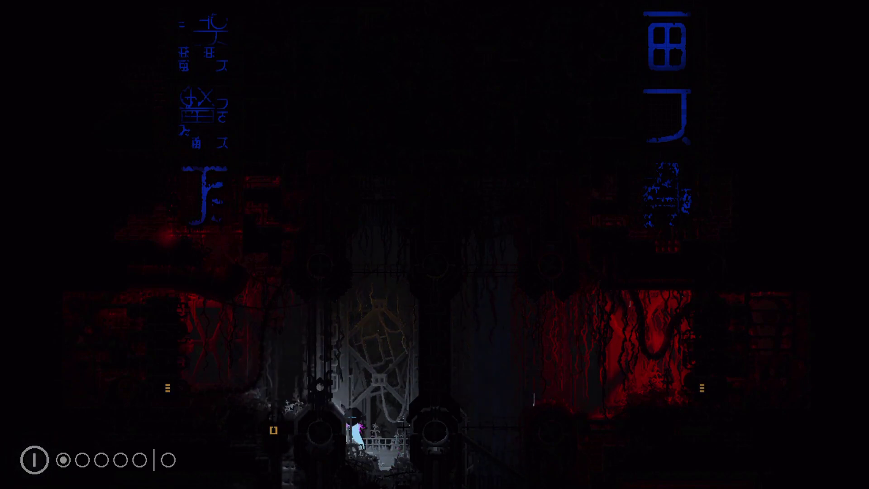
key("Up")
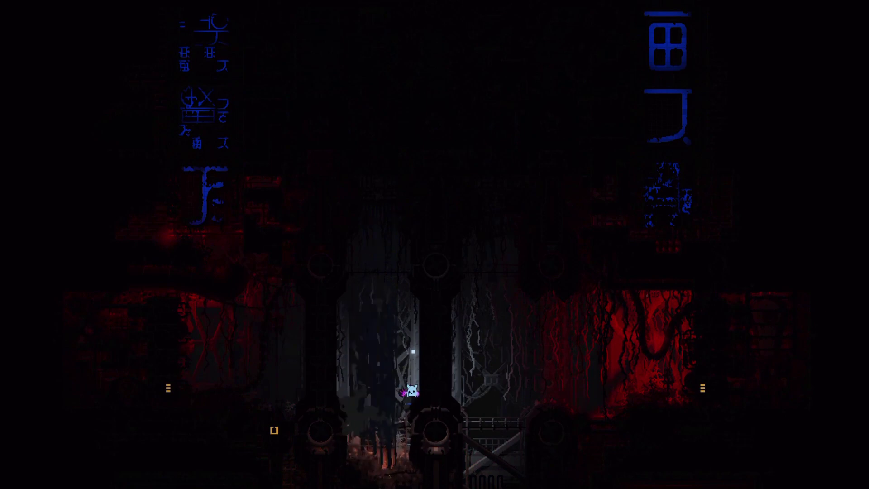
key("Left")
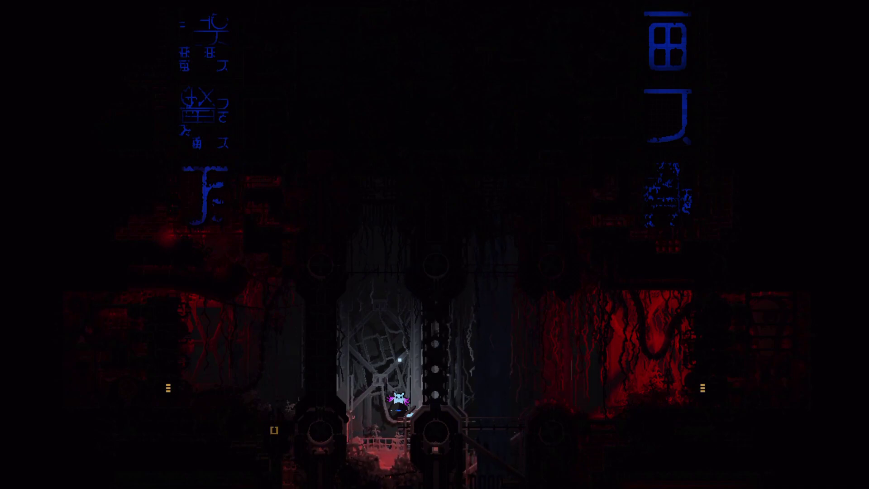
key("Right")
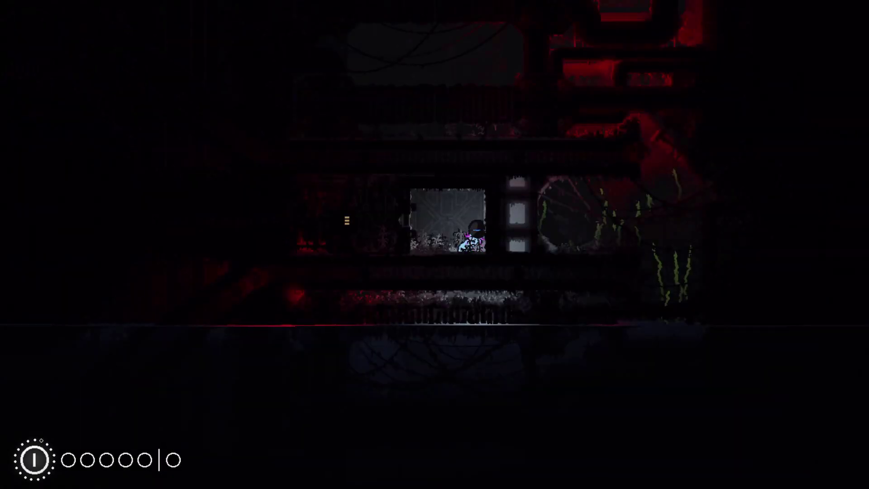
Step: Check the region map, walk left into the dark room, and drop into the red-lit room
key("space")
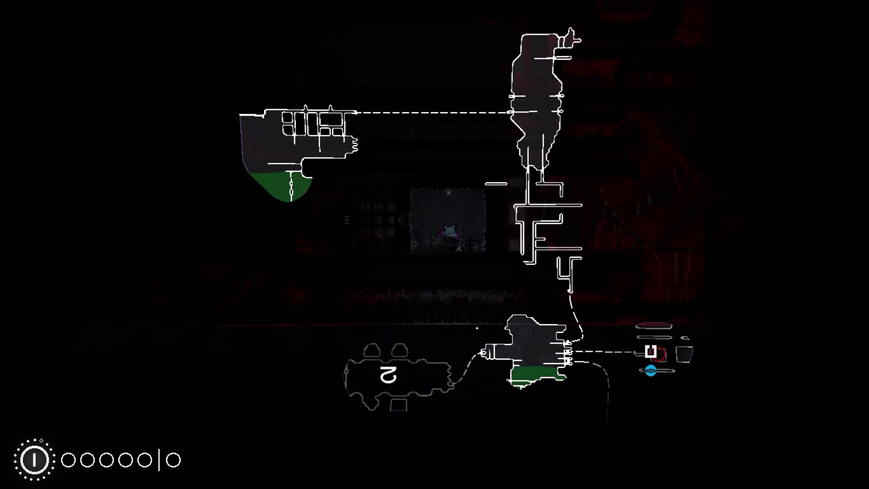
key("space")
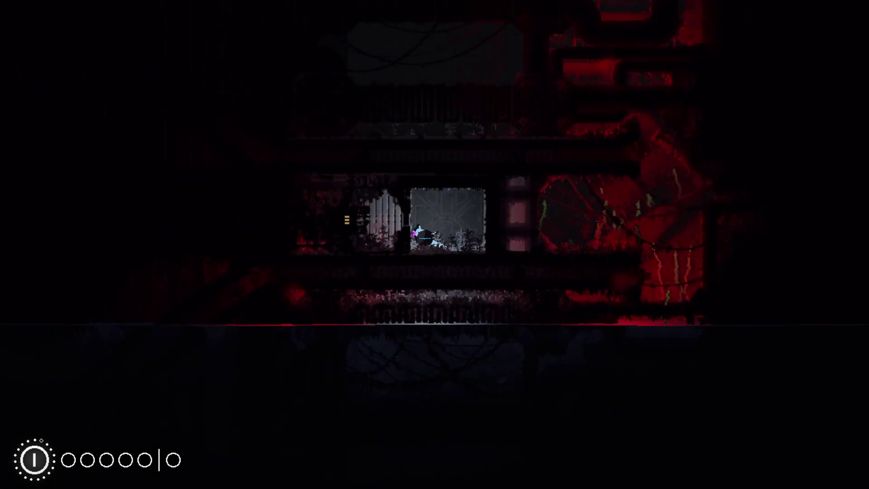
key("Left")
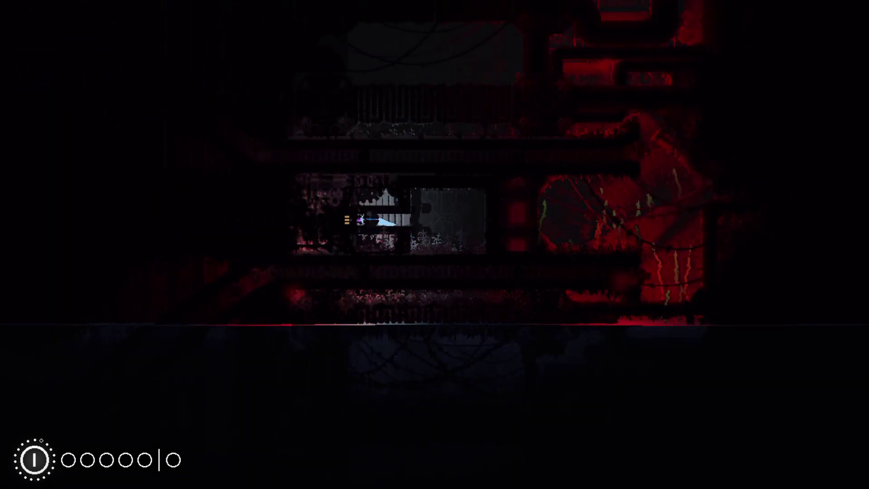
key("Left")
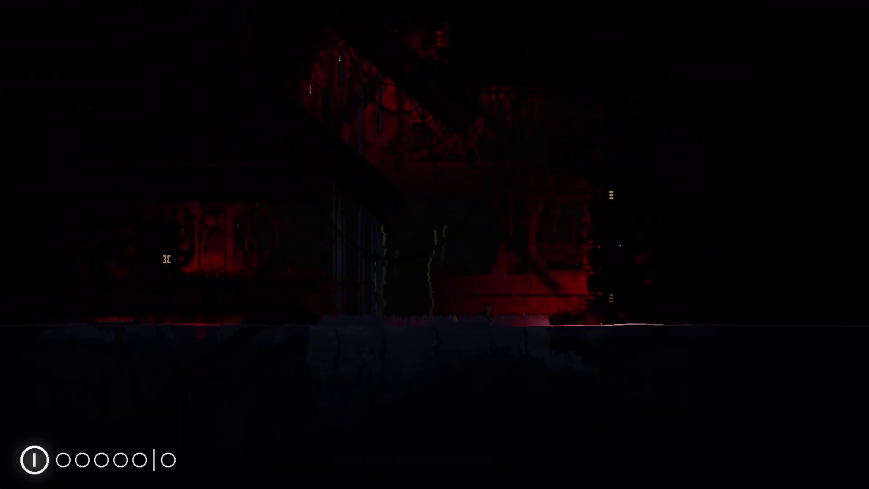
key("Left")
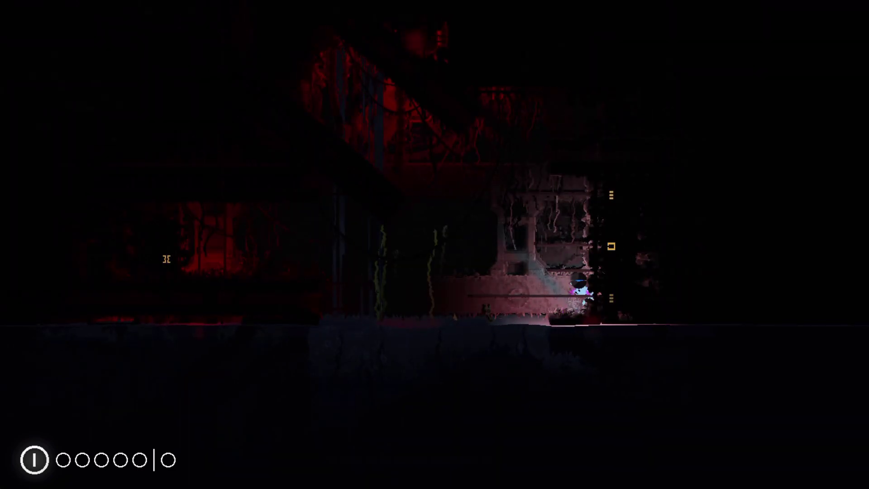
key("Right")
key("Down")
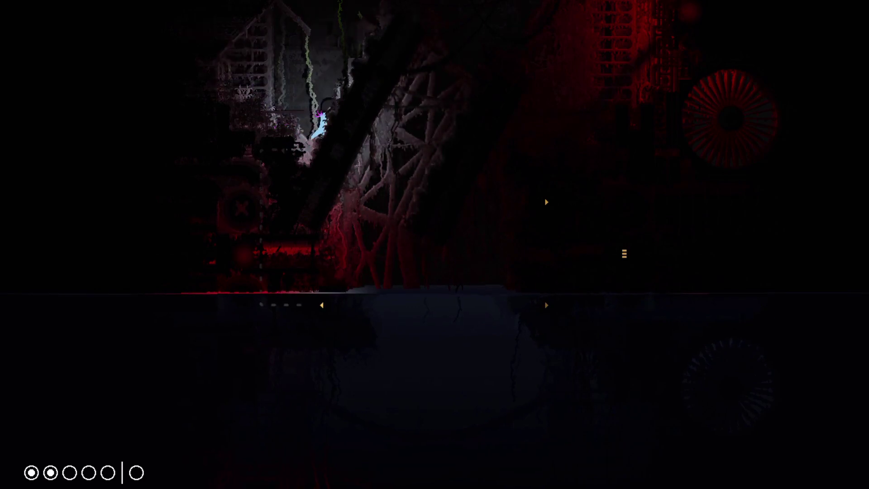
Step: Climb the pole up to the lit ledge, then drop into the water
key("Up")
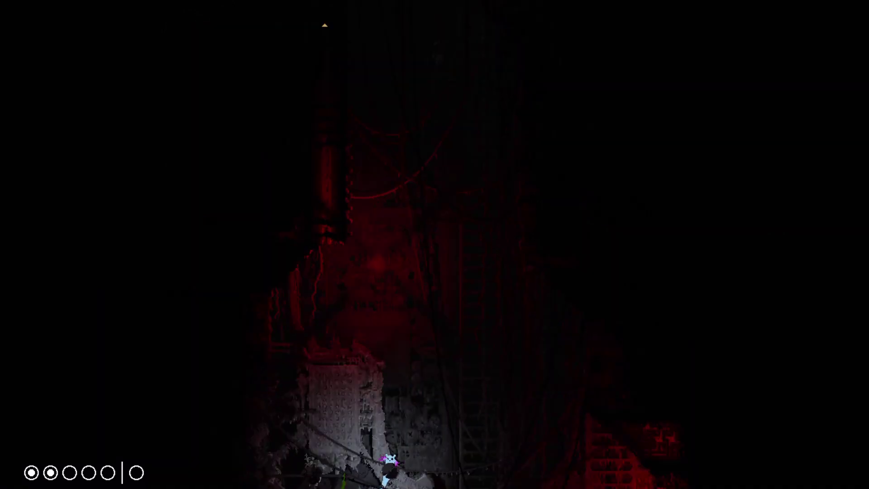
key("Up")
key("Right")
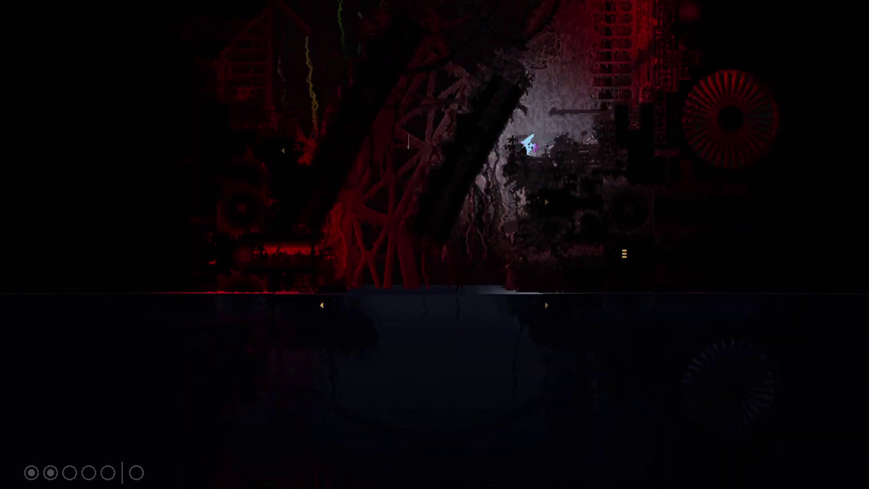
key("Down")
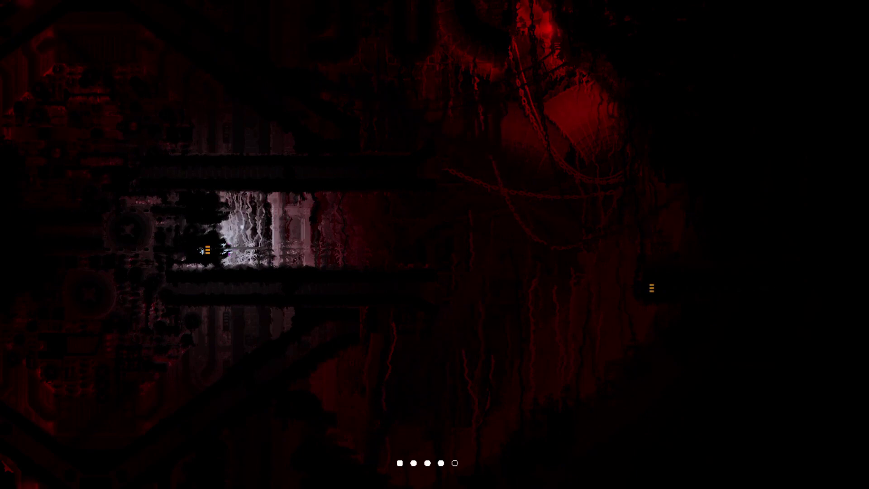
Step: Swim right through the flooded passage into the heart chamber and up through it
key("Right")
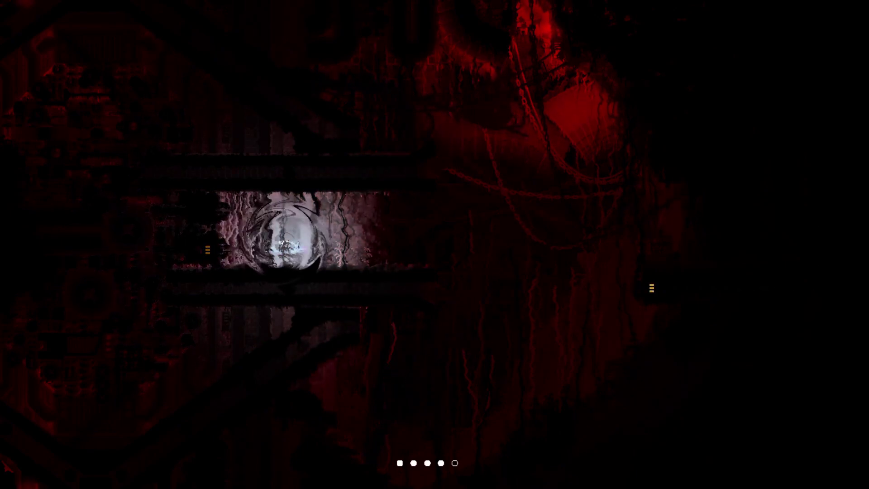
key("Right")
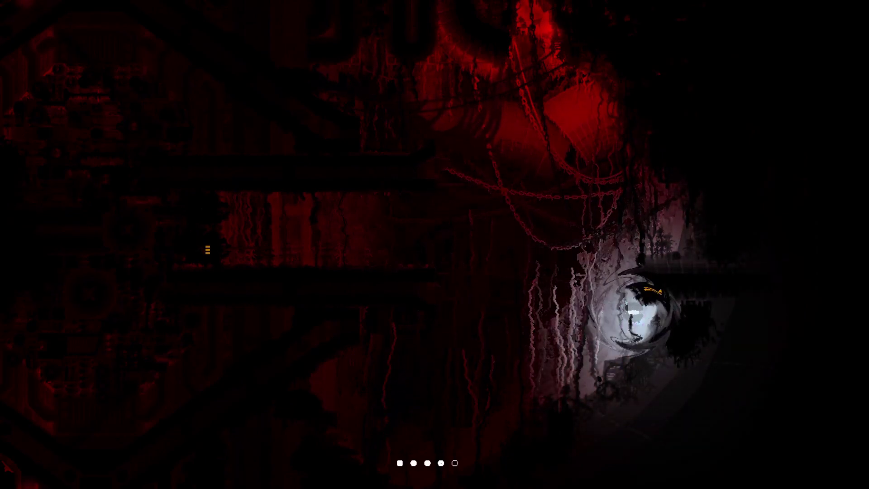
key("Up")
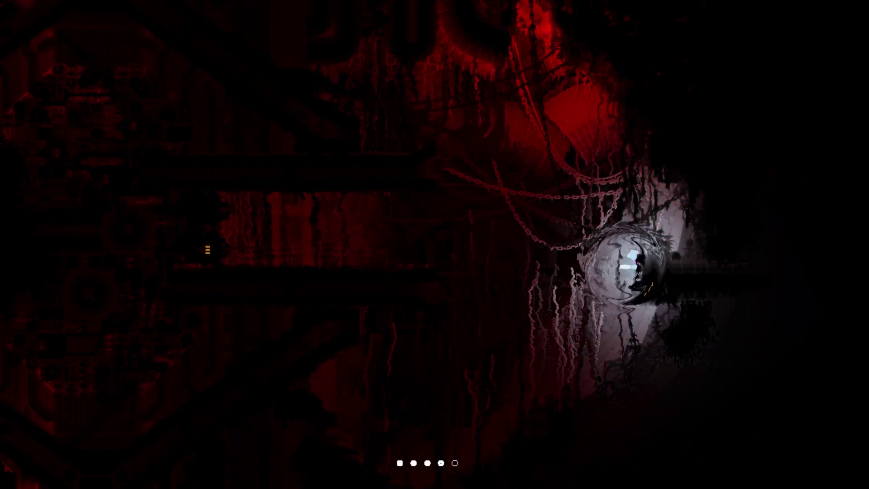
key("Up")
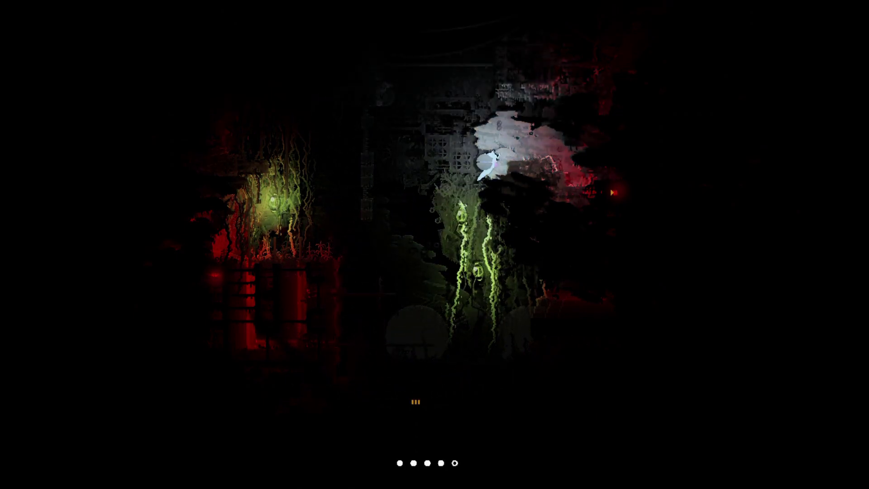
key("Right")
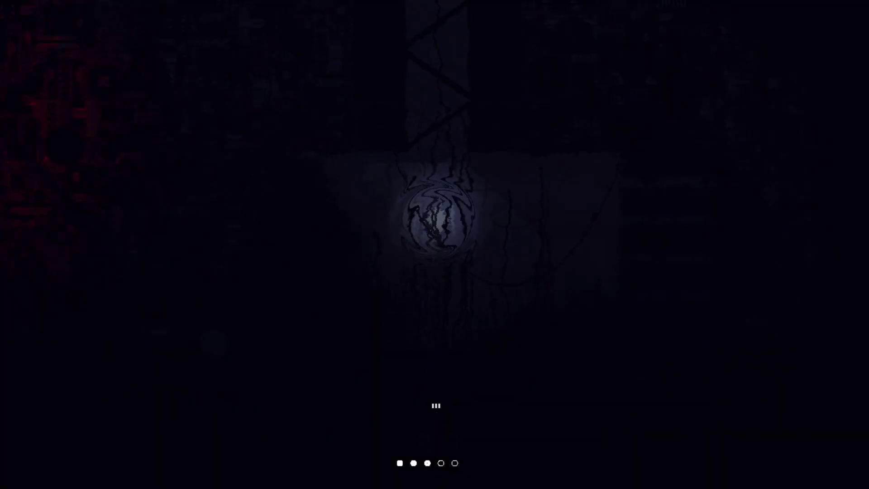
key("Up")
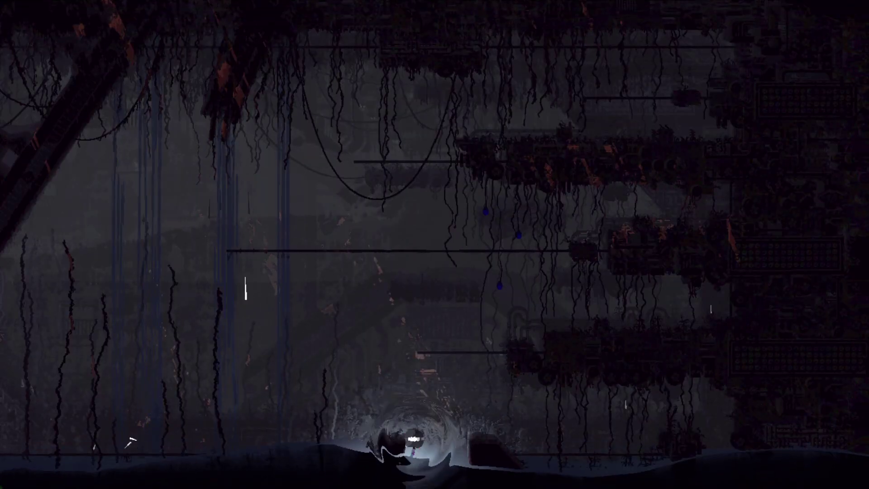
Step: Rise up the shaft into Submerged Superstructure and float up into mid-room
key("Left")
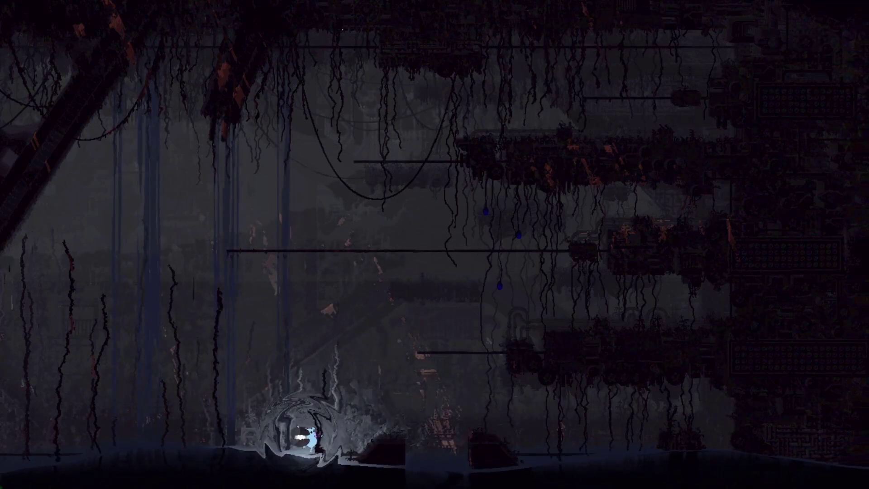
key("Right")
key("Up")
key("Right")
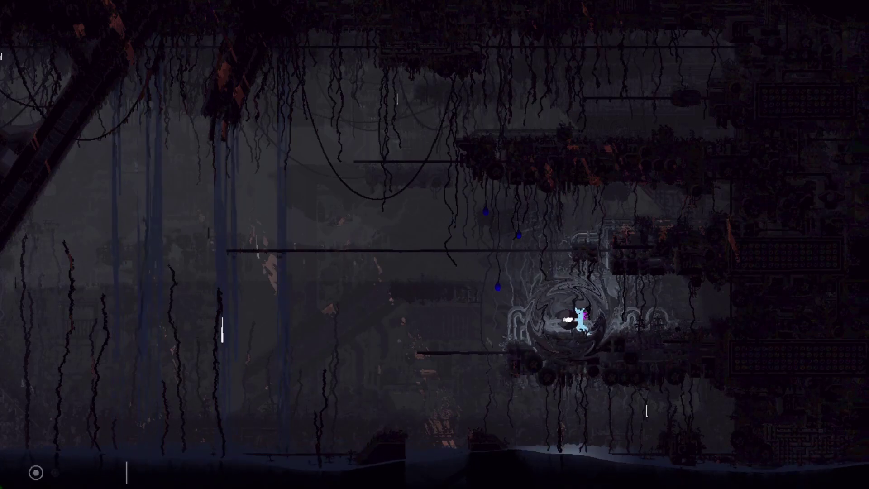
Step: Check the region map, then leave the room left and climb the mound
key("space")
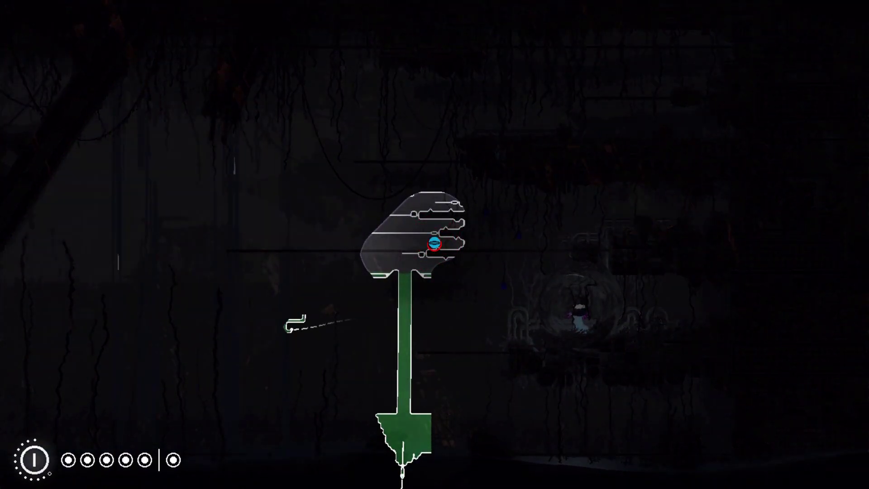
key("Left")
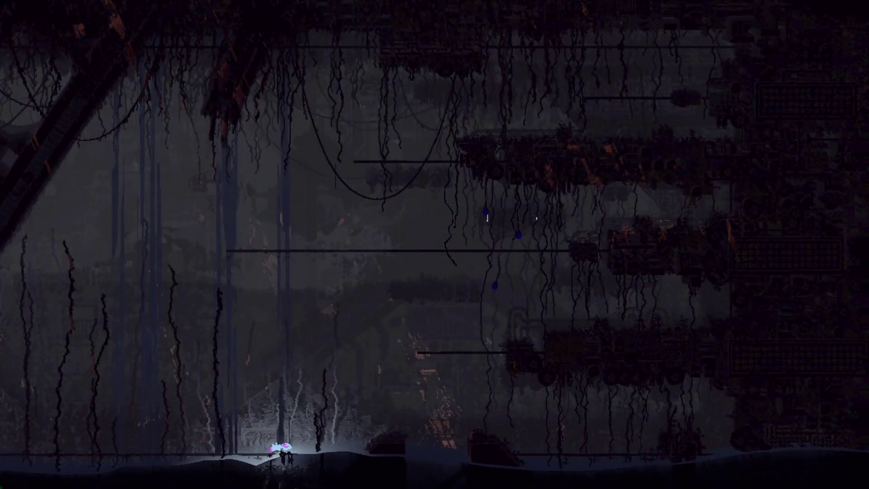
key("Left")
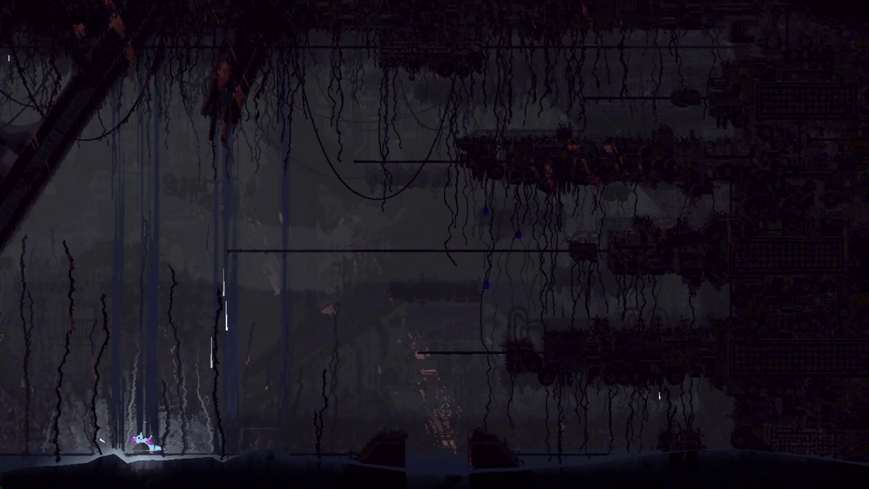
key("Left")
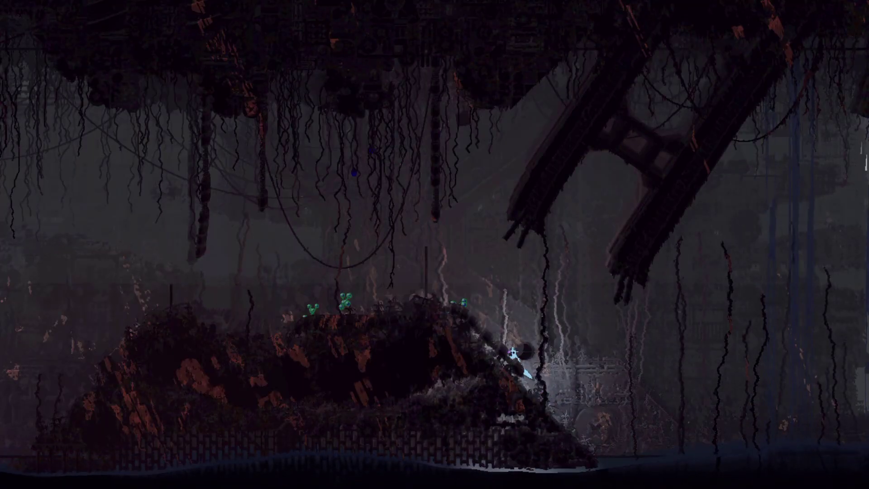
key("Left")
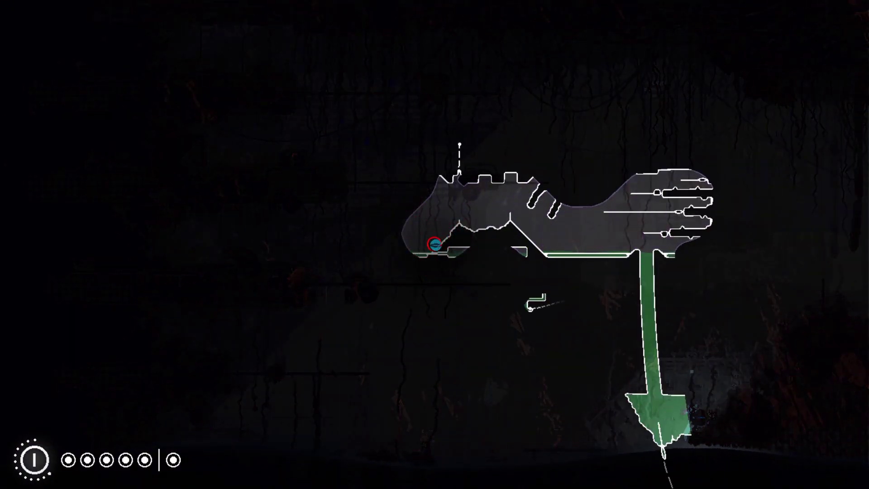
Step: Drop through the gap, drift right through the dark room, and continue to the next cycle
key("Left")
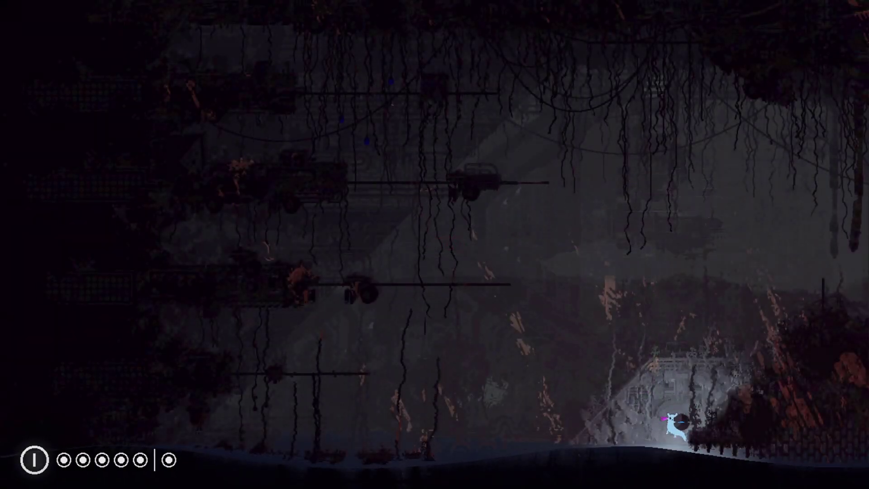
key("Left")
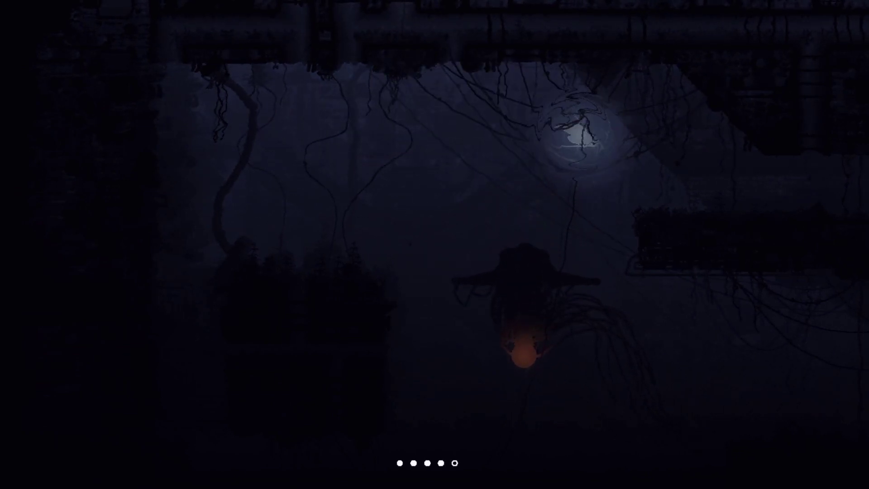
key("Right")
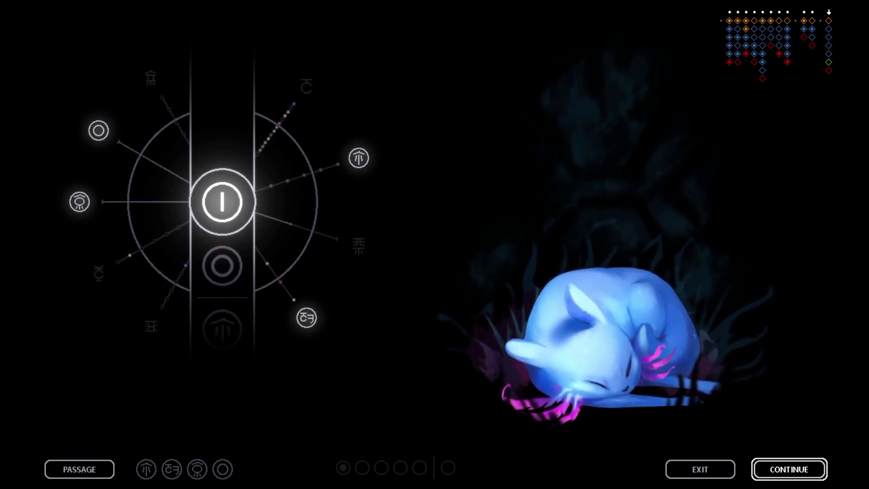
key("Return")
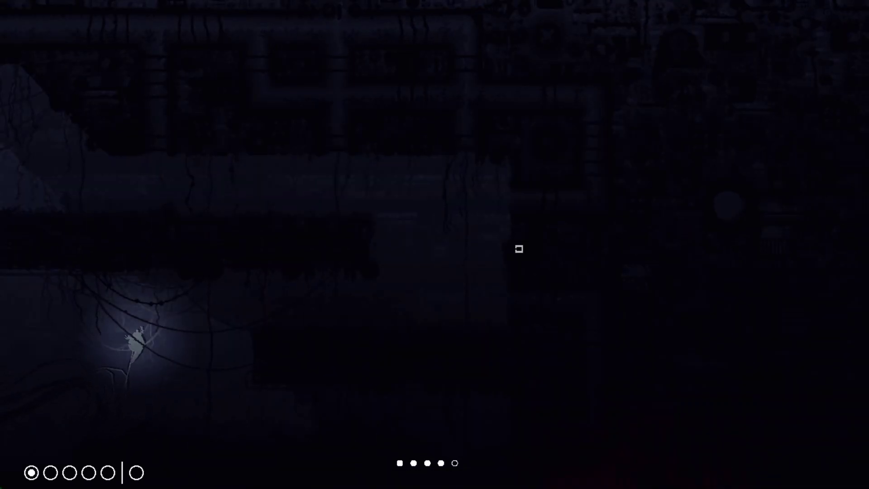
Step: Swim up through the water and on across the red-lit room
key("Right")
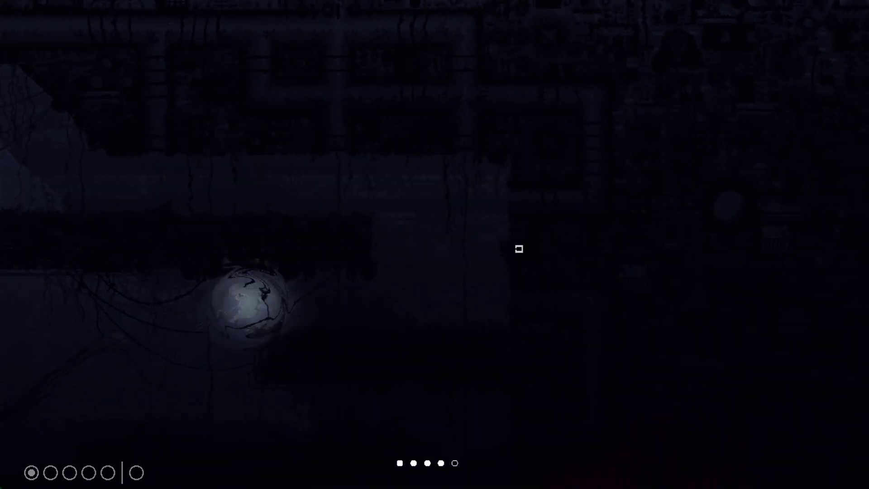
key("Left")
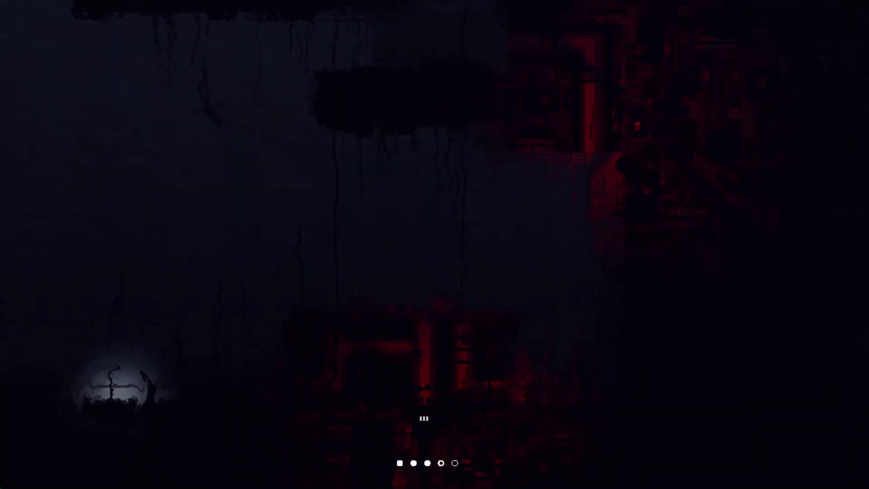
key("Up")
key("Right")
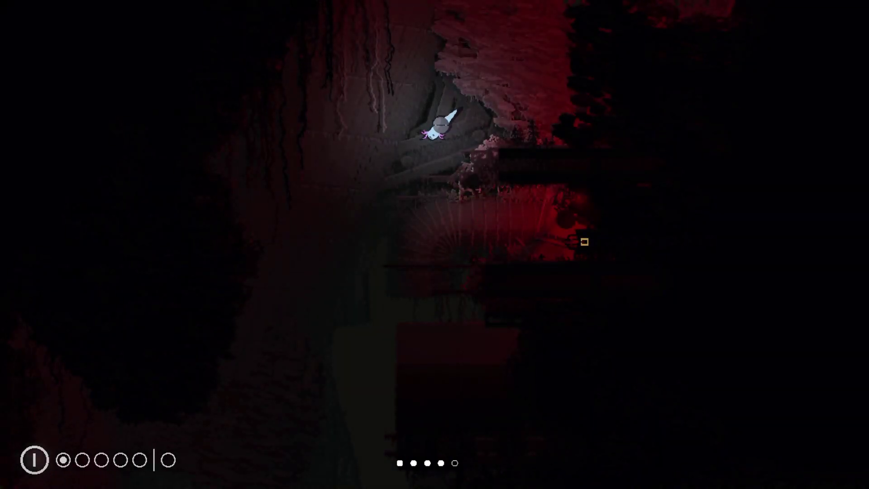
Step: Descend through the red chamber, past the tilted machine, into the green-lit ruins
key("Down")
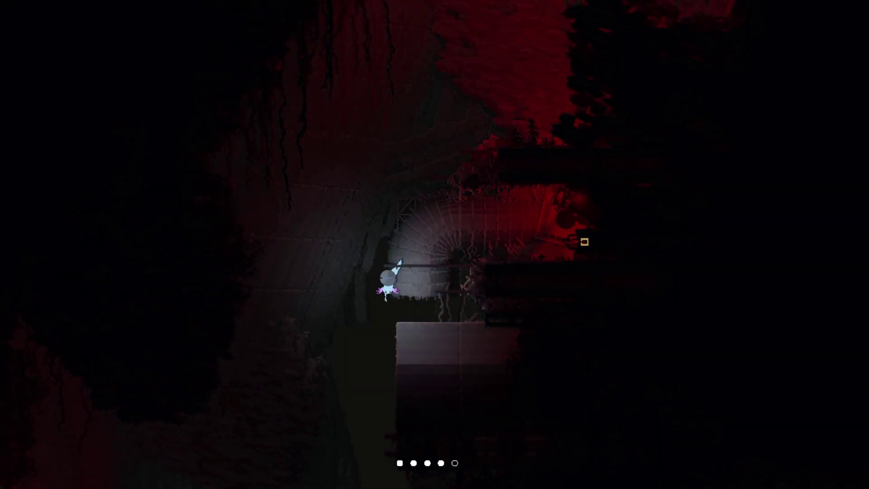
key("Down")
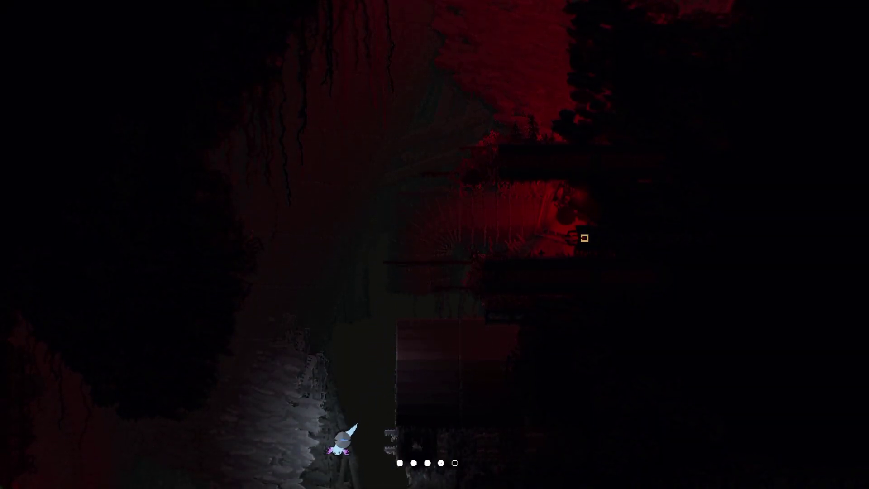
key("Down")
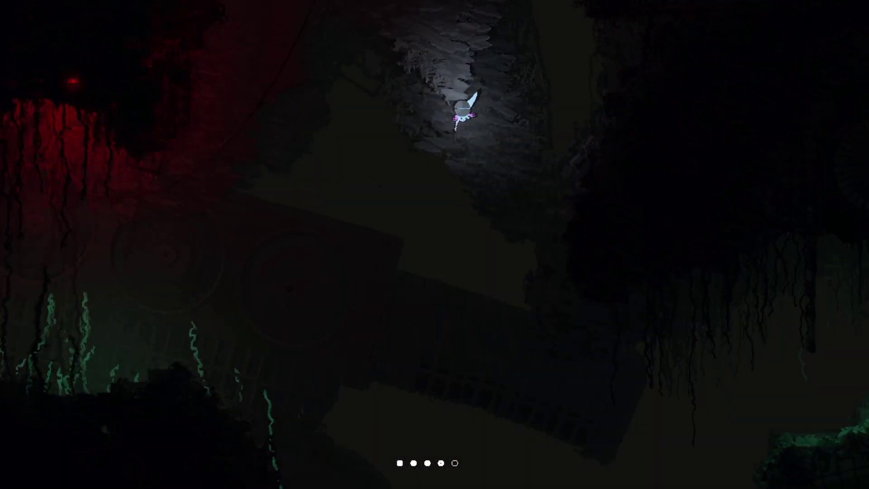
key("Down")
key("Down")
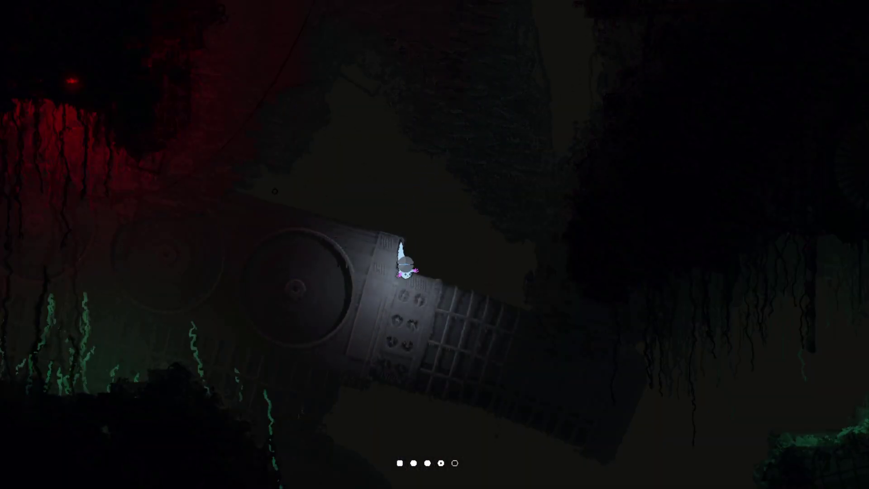
key("Down")
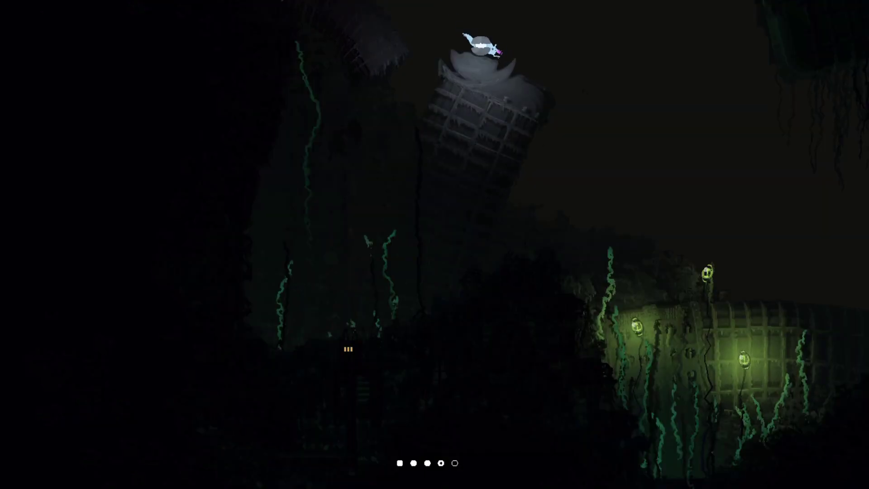
key("Right")
key("Down")
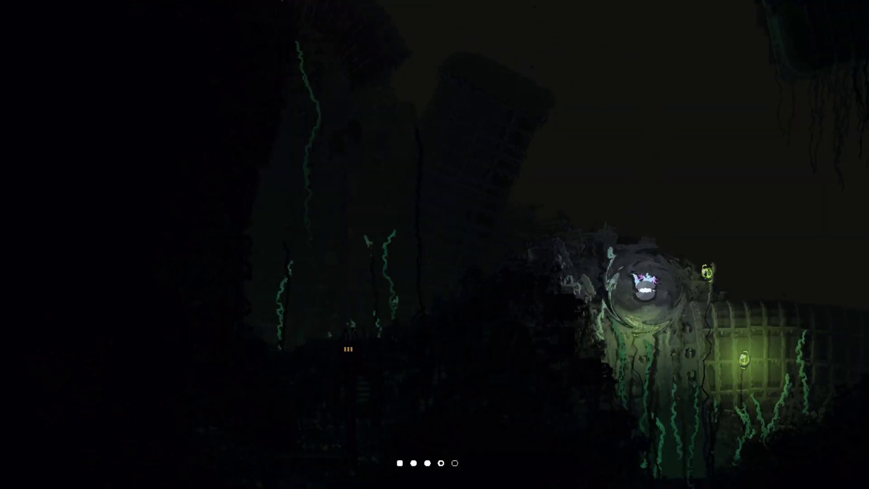
Step: Steer the bubble past the grating and toward the lit machinery on the right
key("Up")
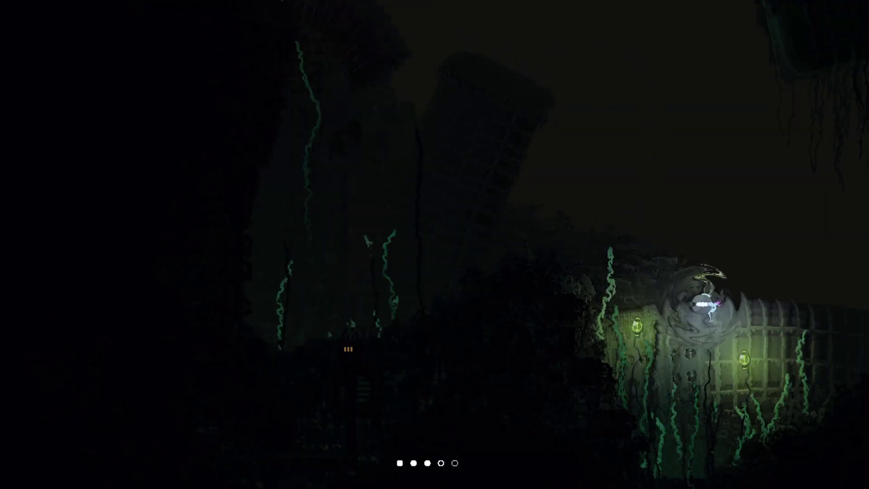
key("Down")
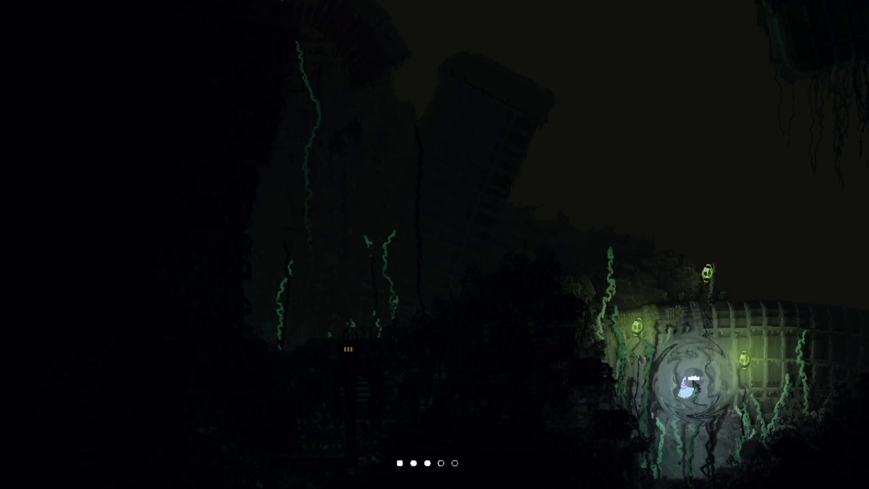
key("Up")
key("Down")
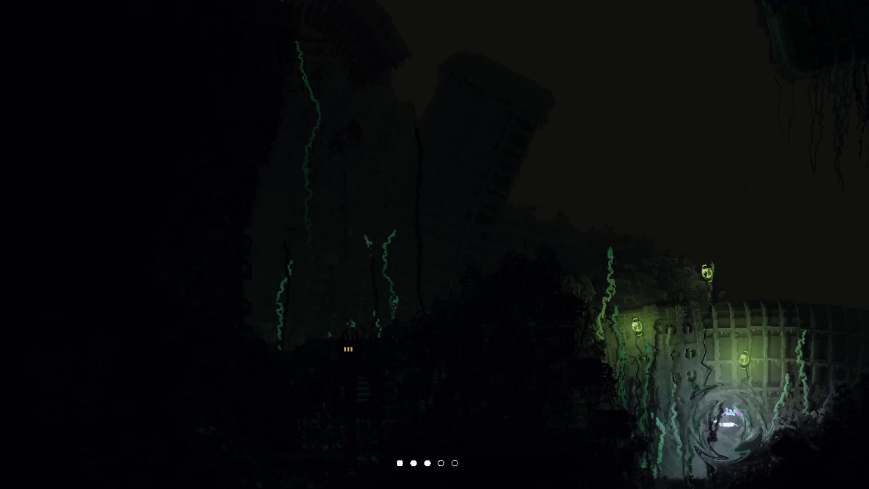
key("Right")
key("Left")
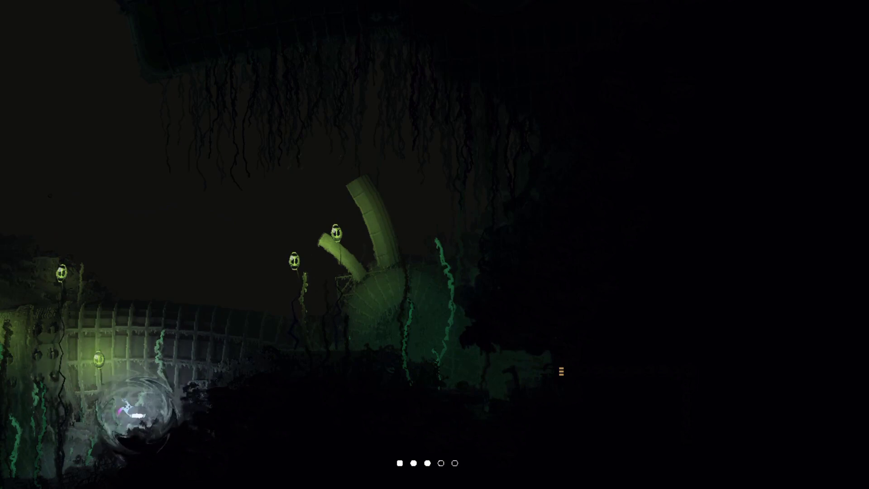
key("Right")
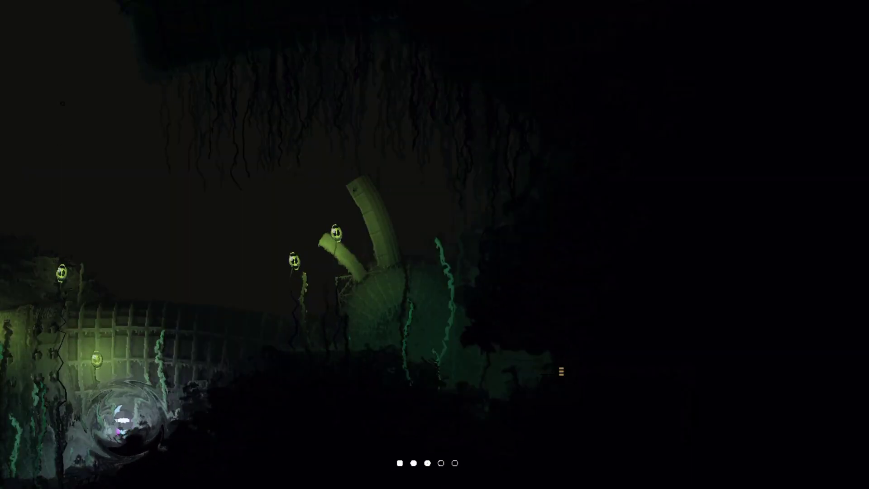
key("Right")
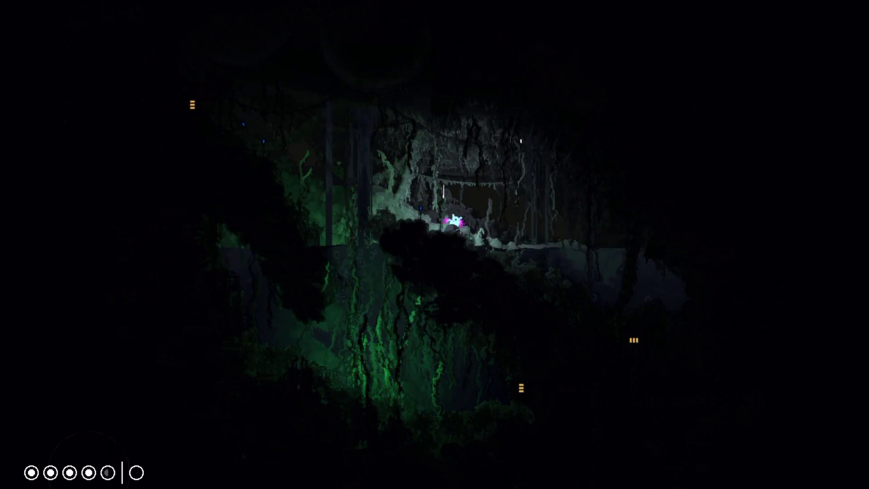
Step: Climb onto the upper mossy ledge, cross it, and rise into the glowing bubble
key("Left")
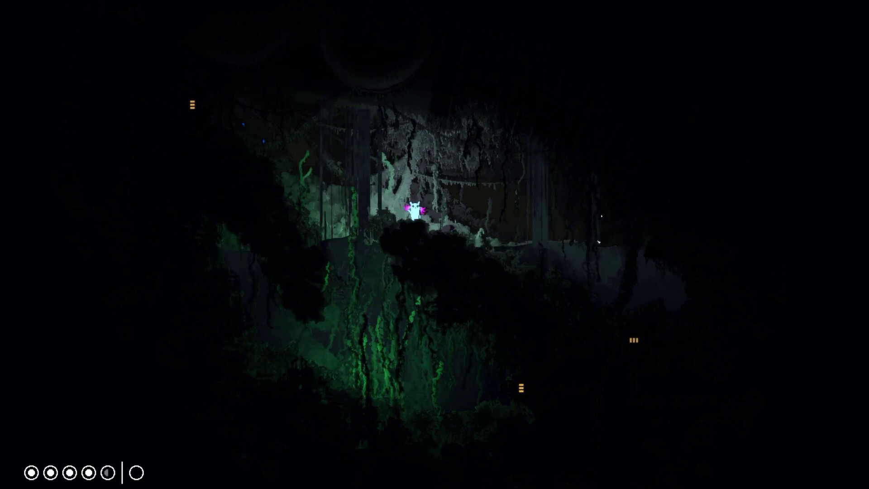
key("Left")
key("Up")
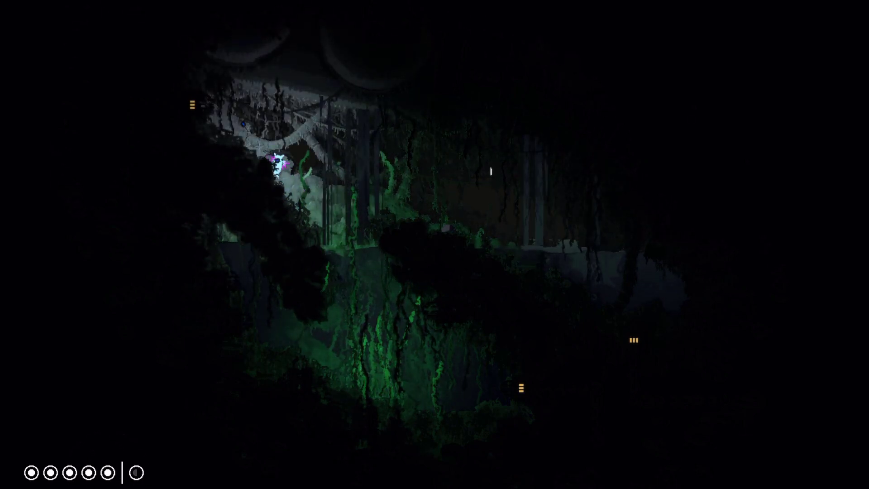
key("Right")
key("Right")
key("Right")
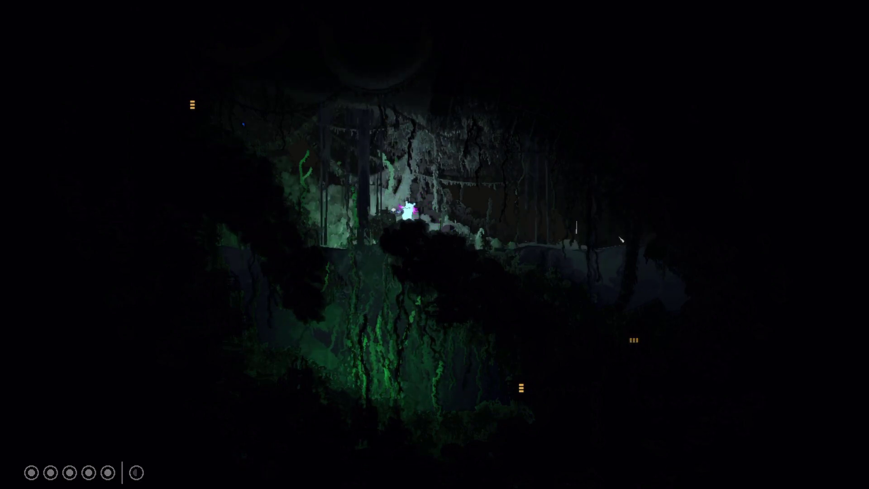
key("Right")
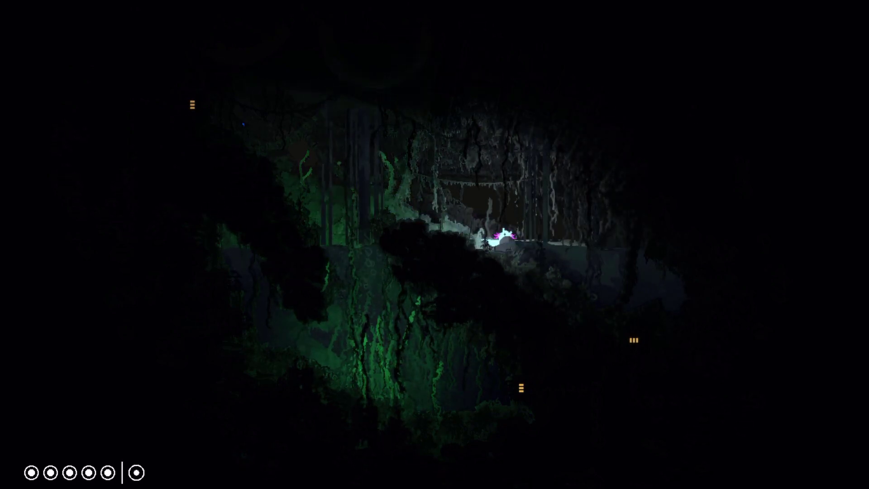
key("Right")
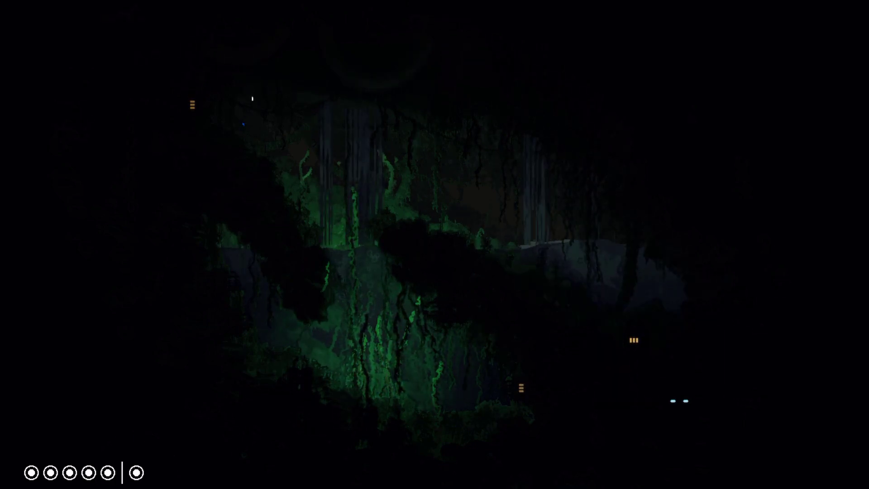
key("space")
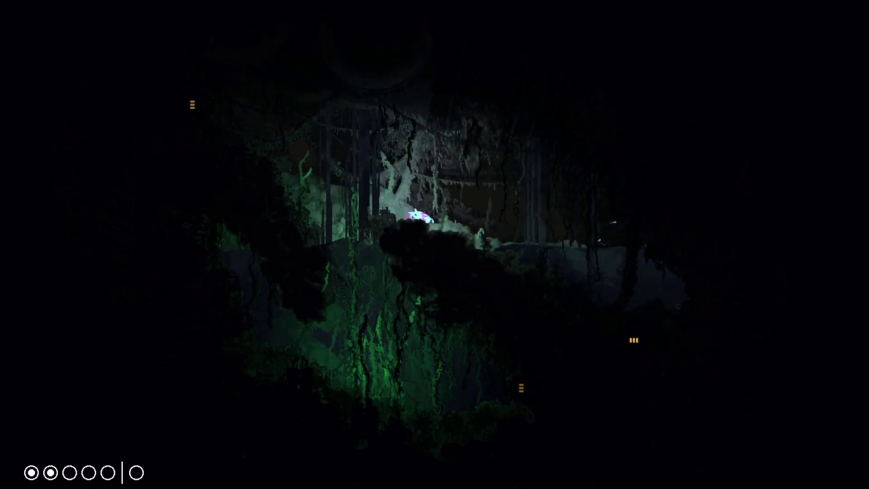
key("Right")
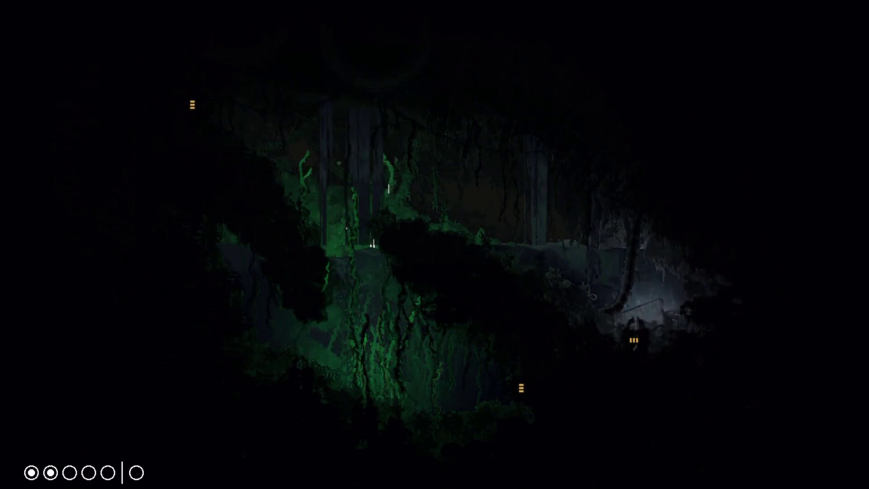
Step: Return to the ledge, check the region map's route, and walk left along the ledge
key("space")
key("Left")
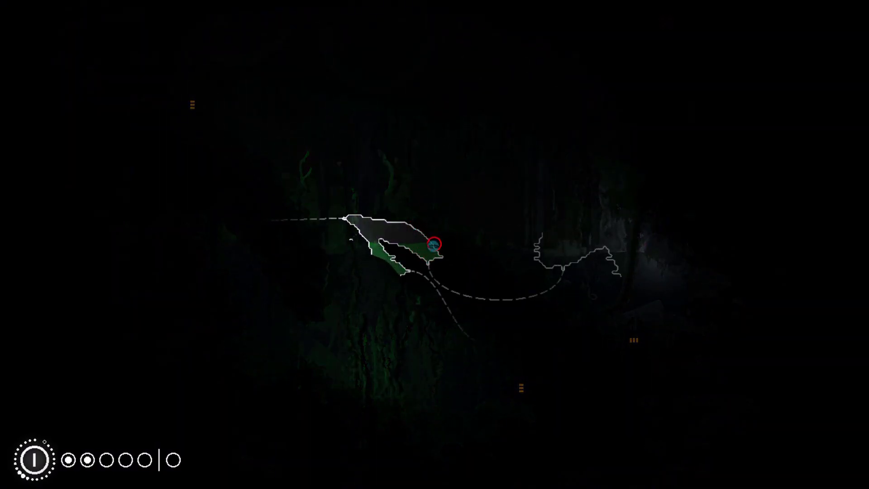
key("Tab")
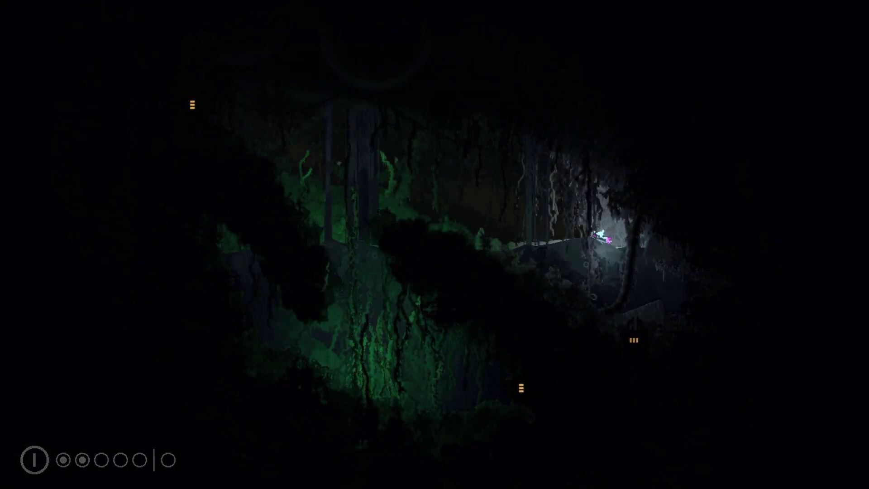
key("Left")
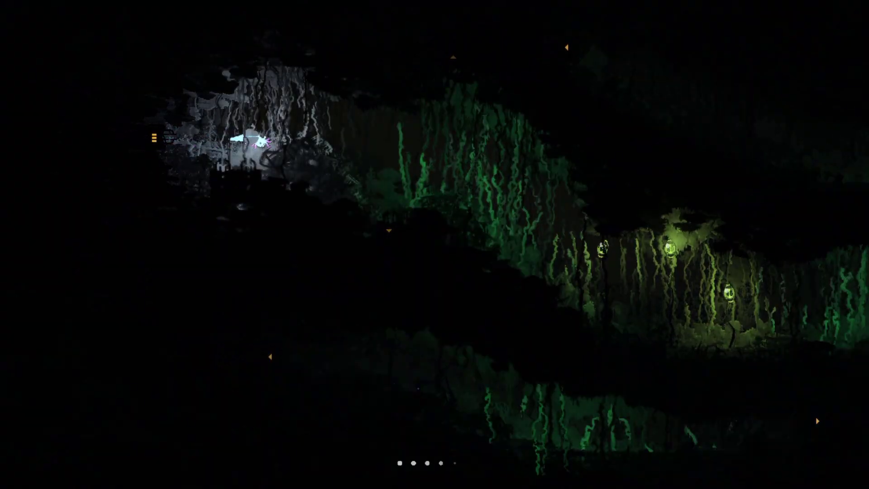
Step: Glide right through the hanging vines and the vine tunnel to its exit
key("Right")
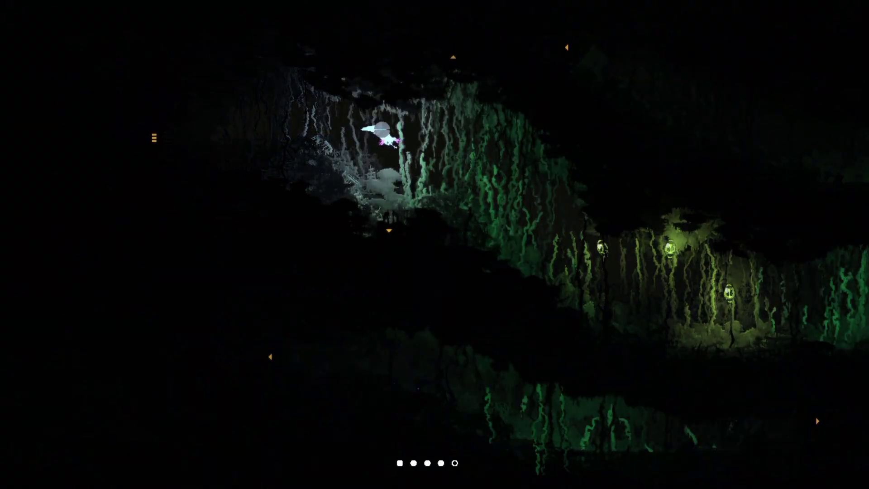
key("Right")
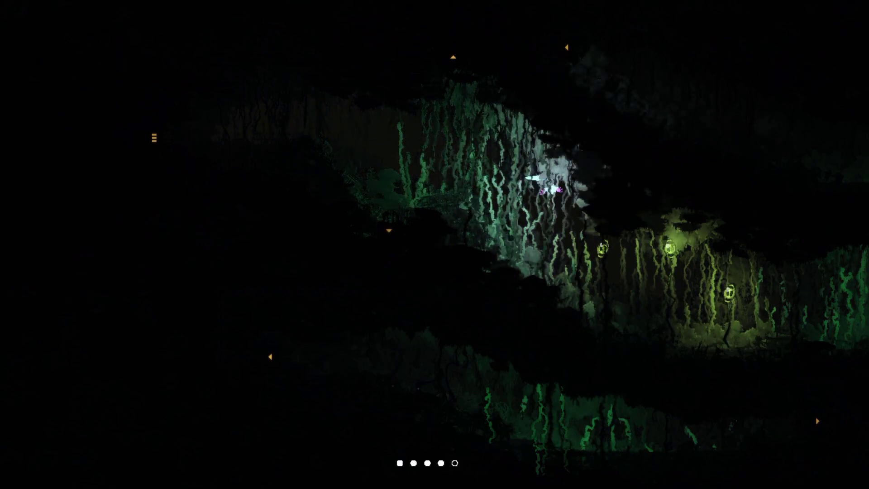
key("Right")
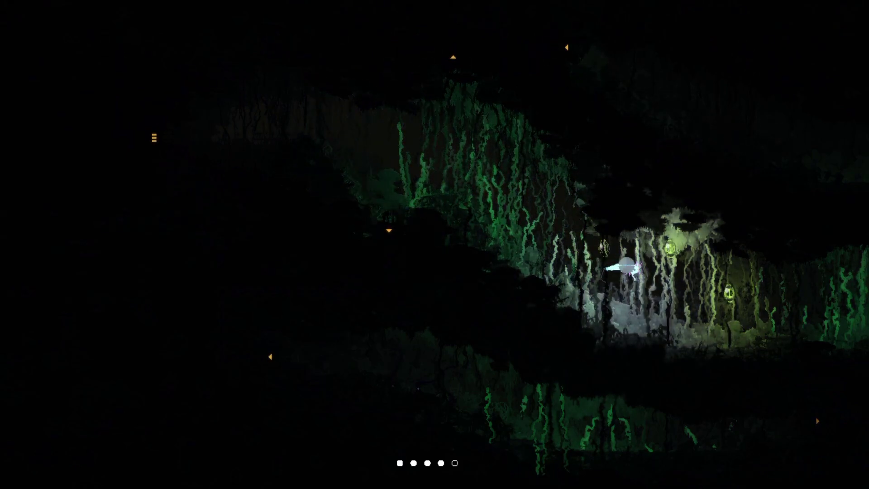
key("Right")
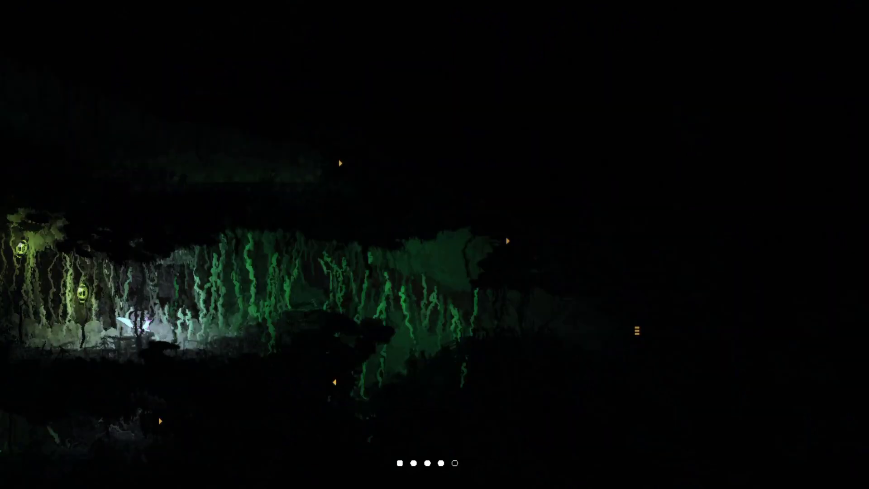
key("Right")
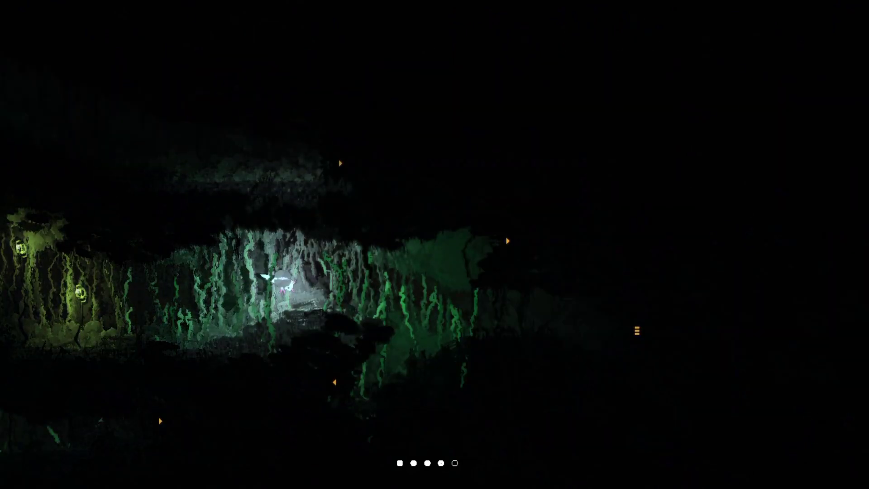
key("Right")
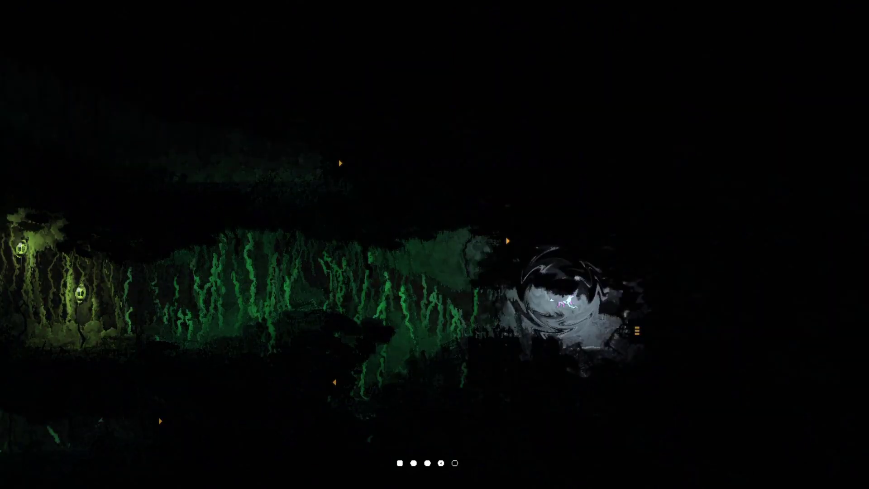
key("Right")
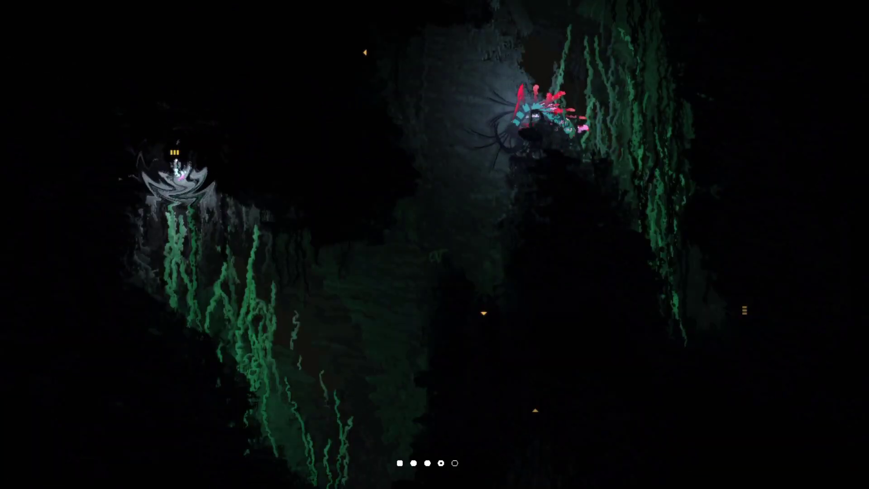
Step: Leave the save point and swim across the chamber into the lower-right passage
key("Down")
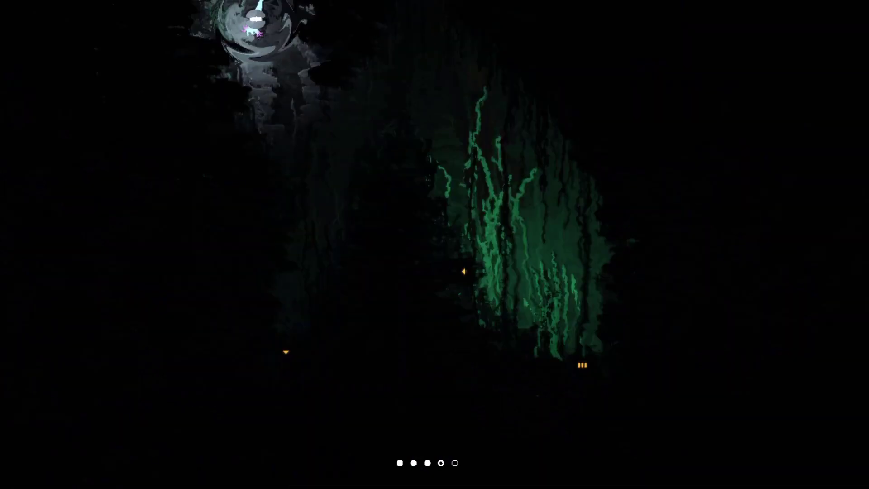
key("Right")
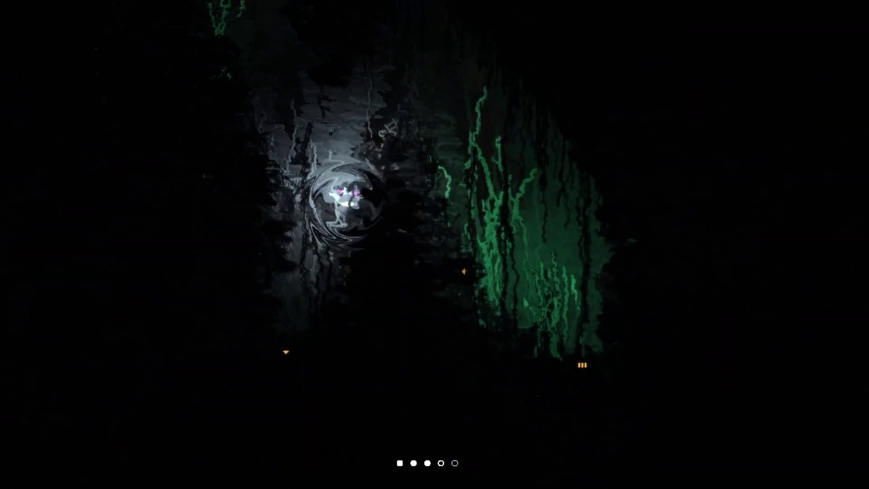
key("Down")
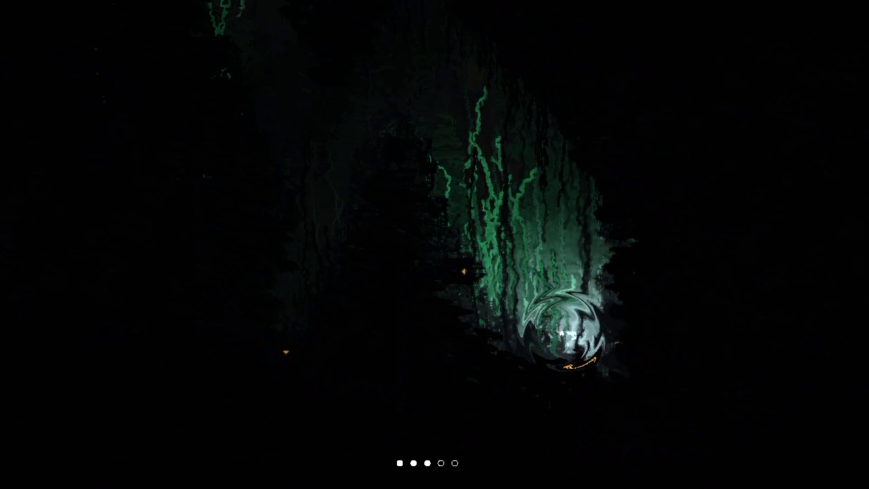
key("Right")
key("Right")
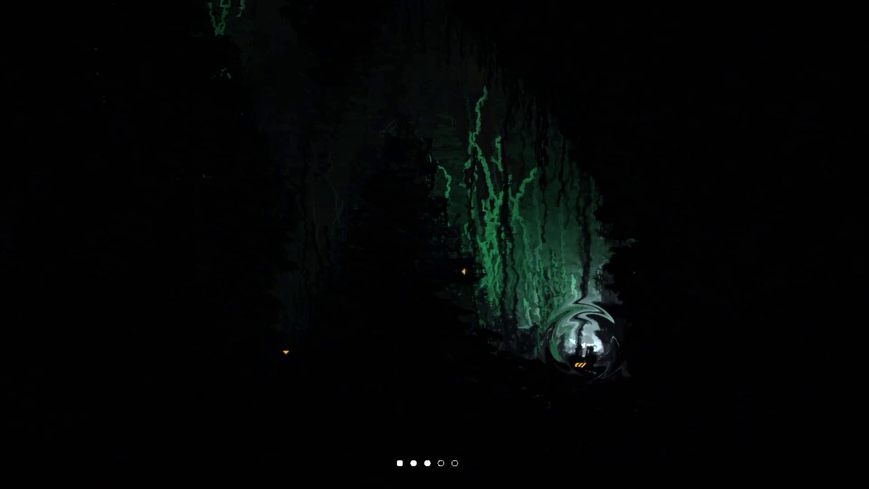
key("Down")
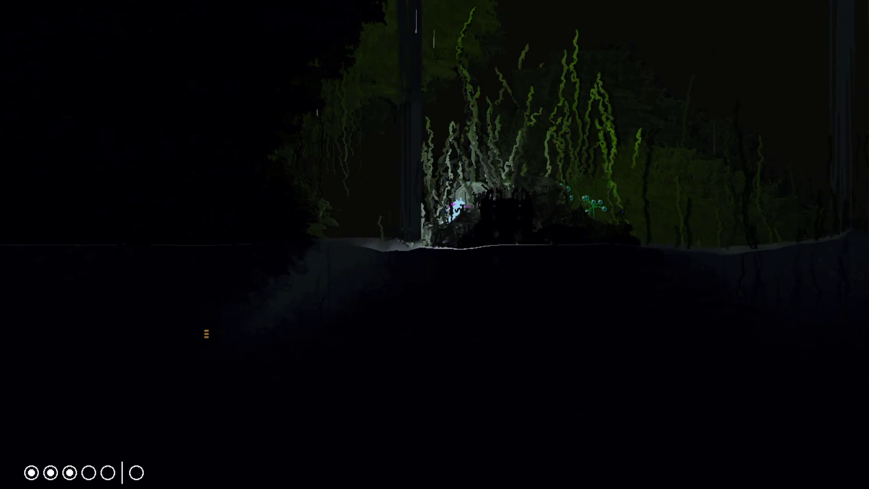
Step: Catch and eat the small creature in the bush, then move toward the rocks
key("Right")
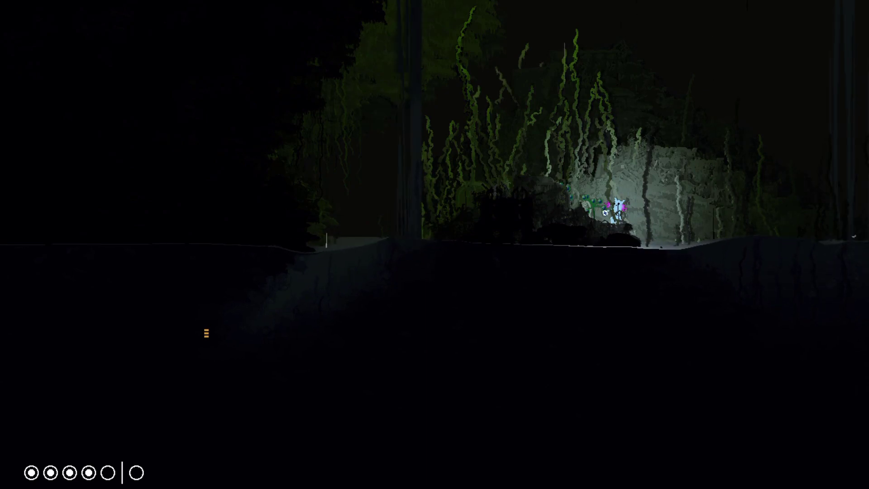
key("shift")
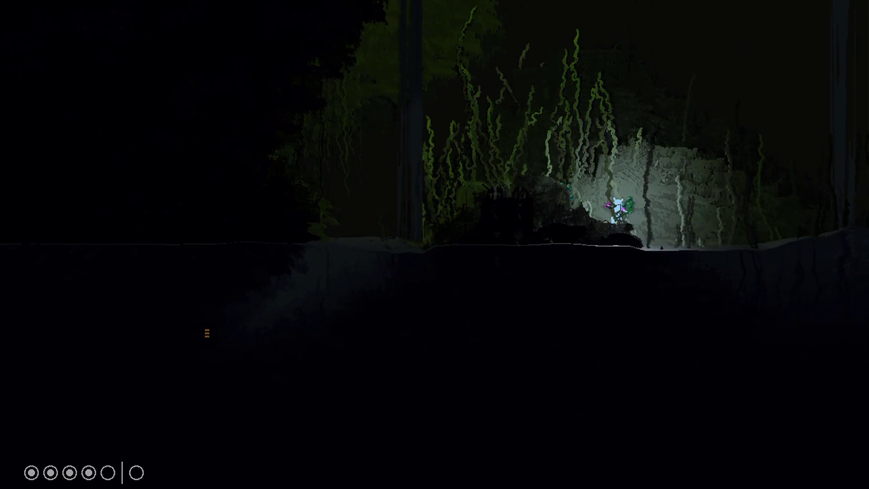
key("shift")
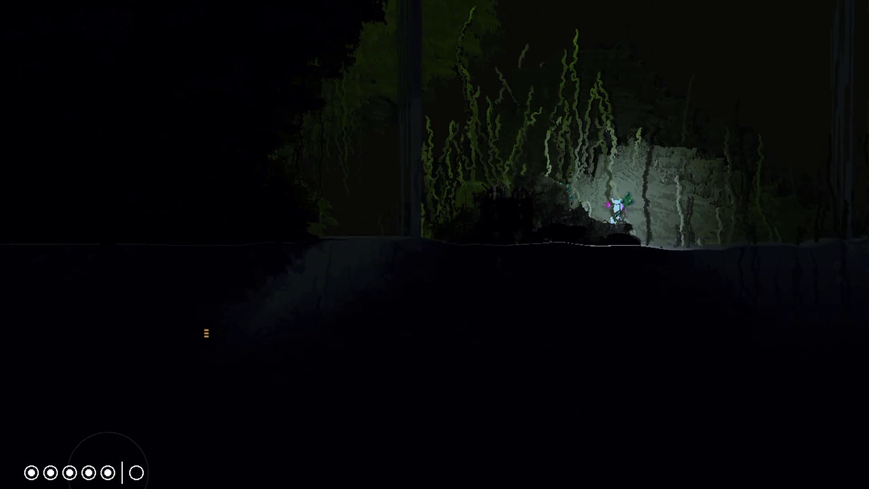
key("Left")
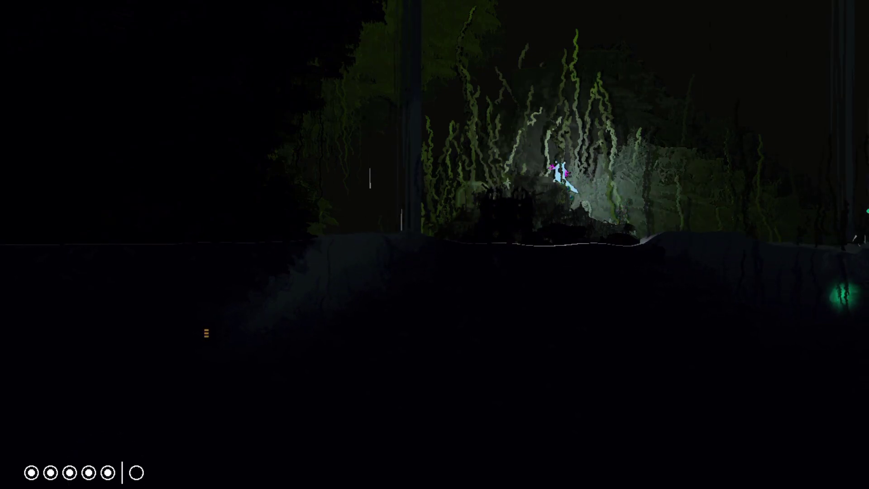
key("Right")
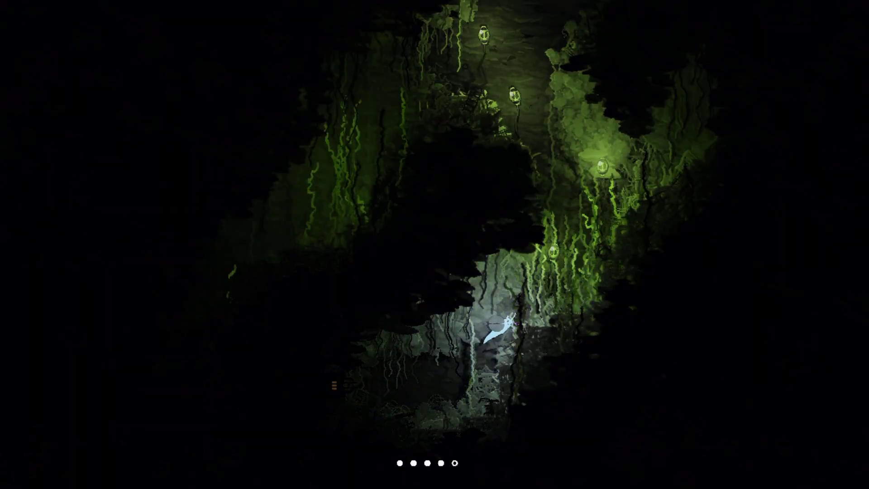
Step: Swim up through the vines into the cave above and up-left into more vines
key("Up")
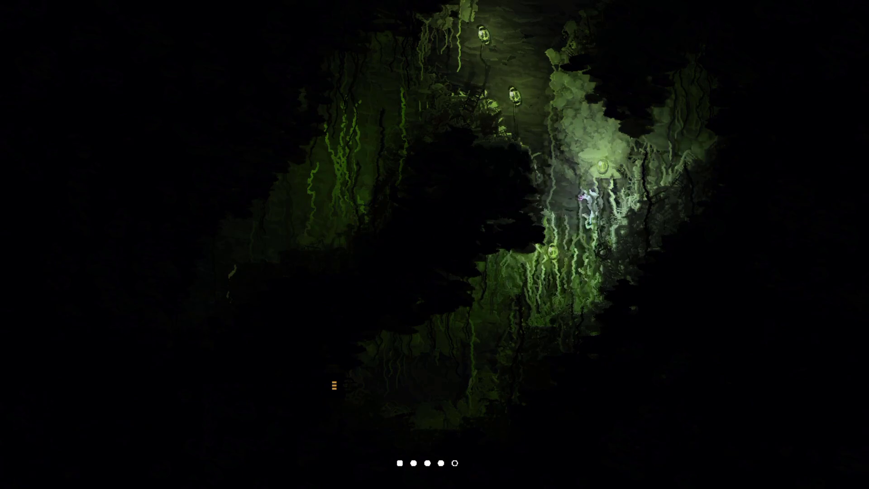
key("Up")
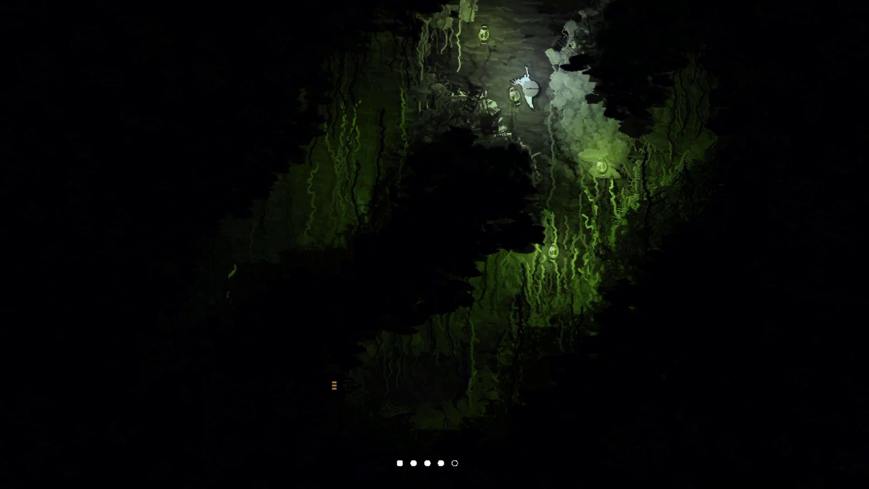
key("Up")
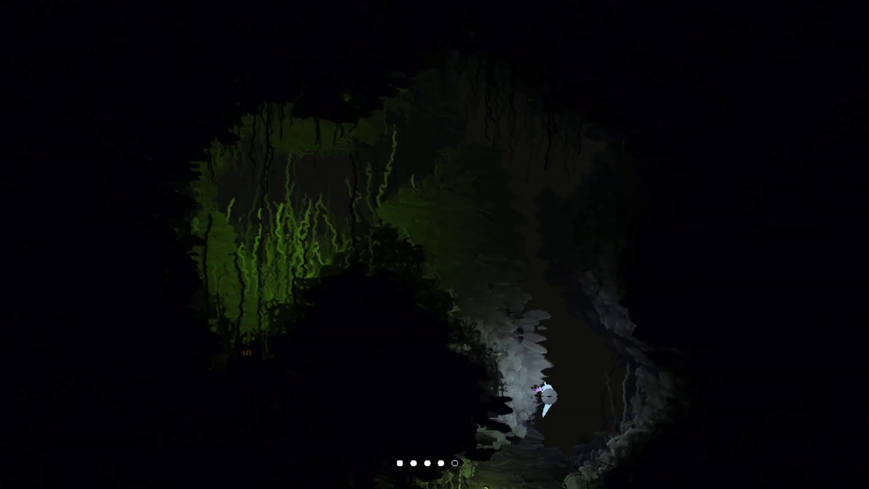
key("Up")
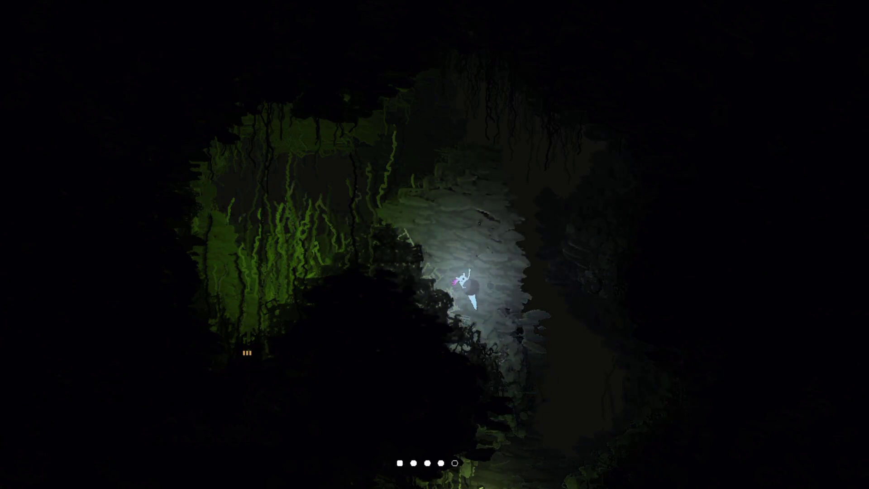
key("Left")
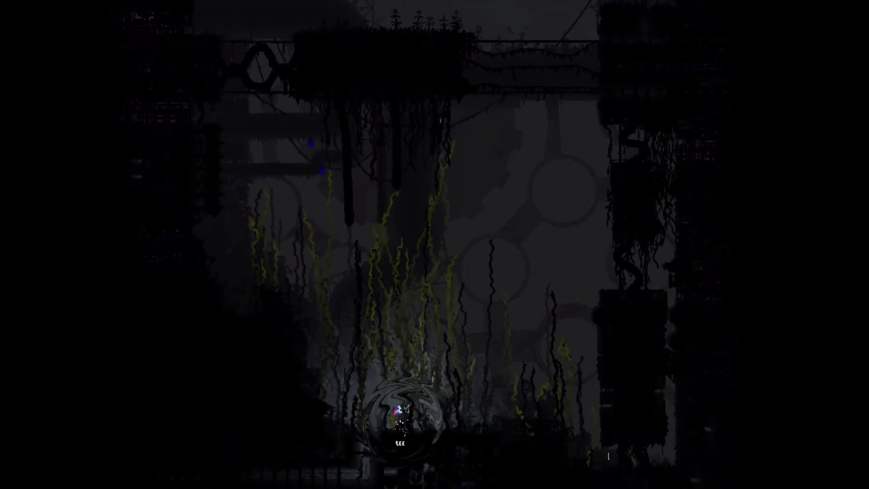
Step: Climb to the top of the room, drop back, and climb into the pipe room again
key("Left")
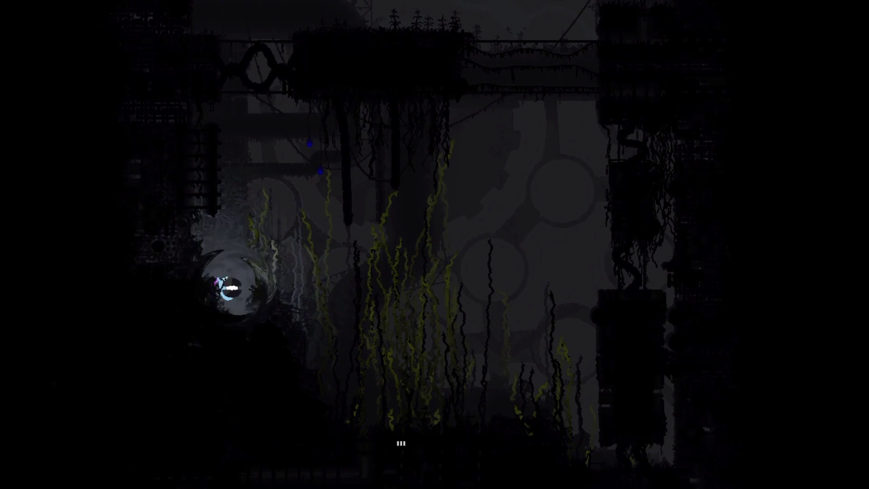
key("Up")
key("Right")
key("Left")
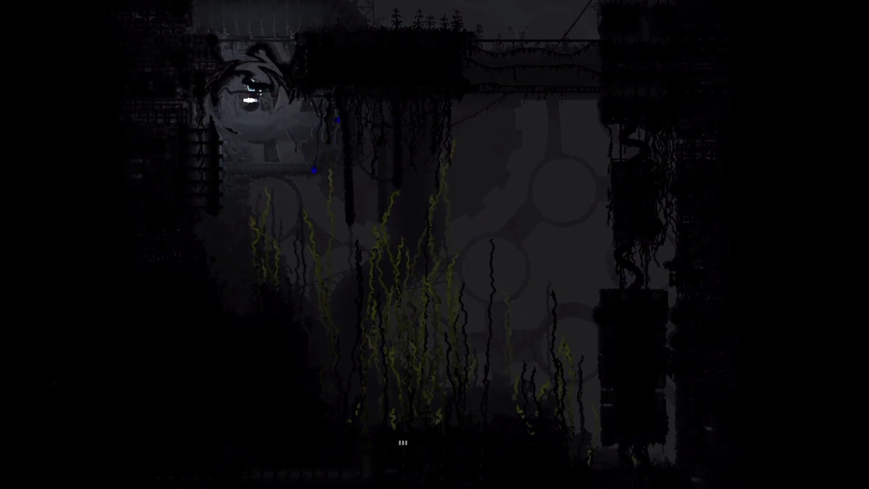
key("Up")
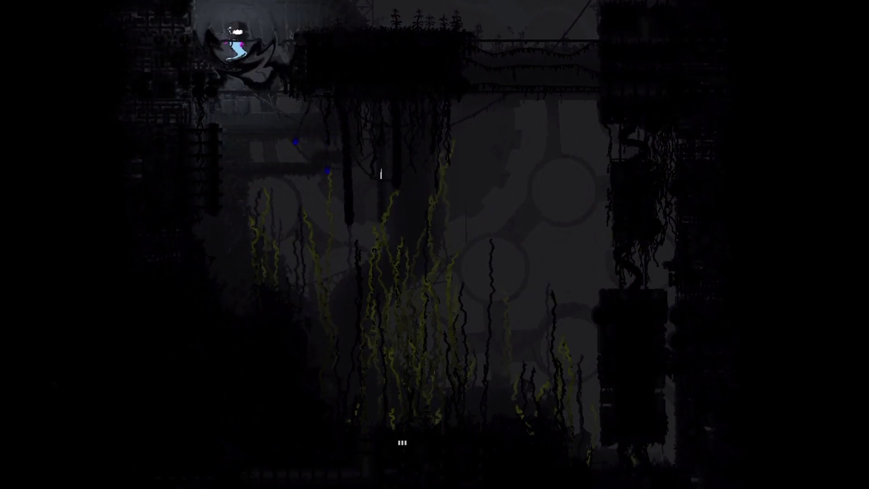
key("Up")
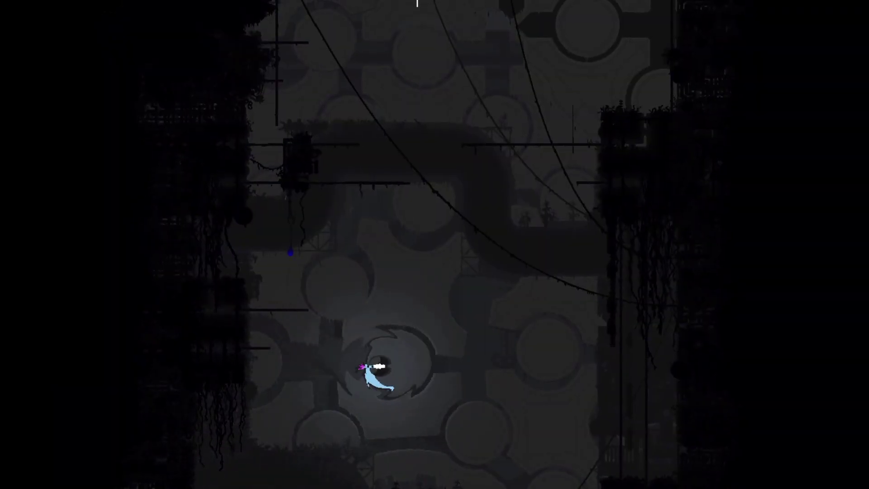
key("Left")
key("Down")
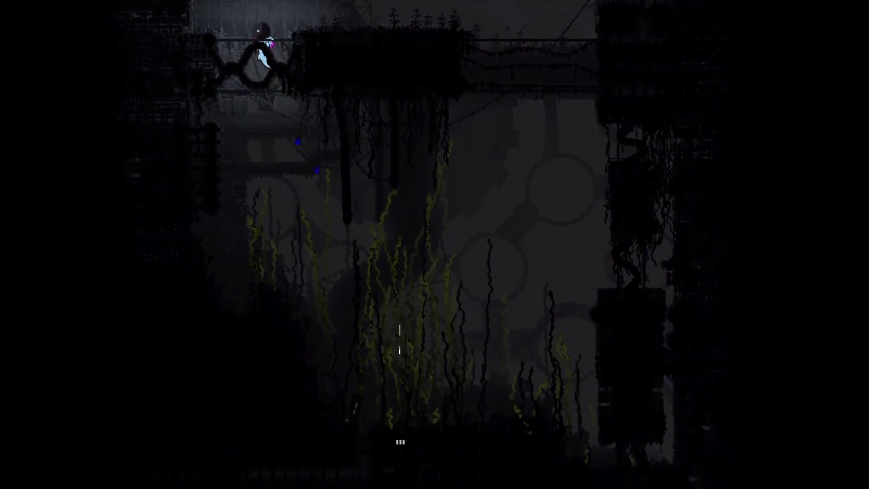
key("Up")
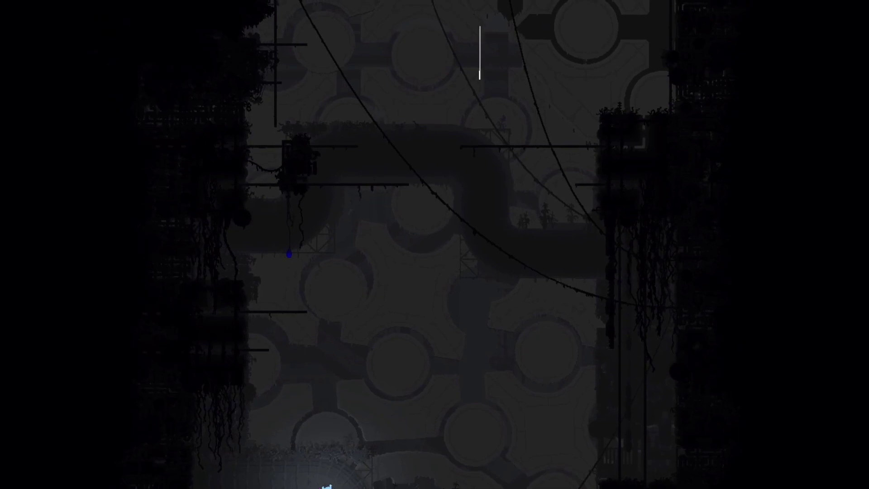
Step: Look over the region map toward the green shaft, then close it
key("space")
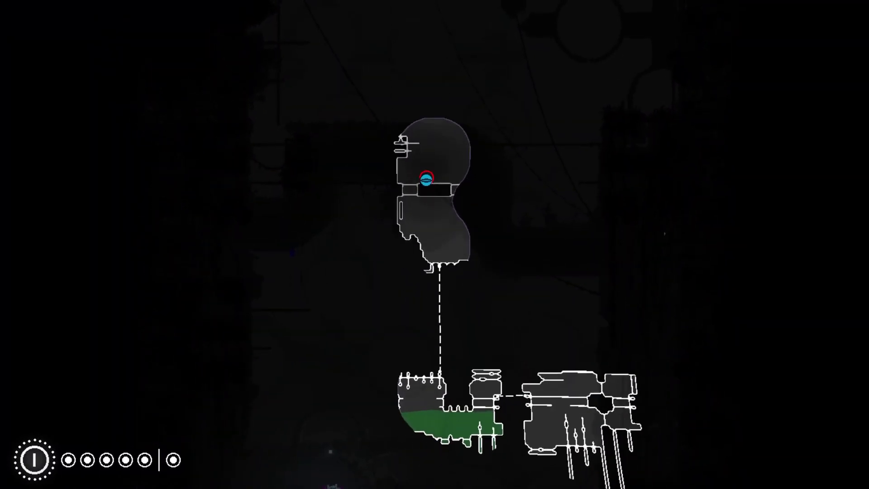
key("Down")
key("Right")
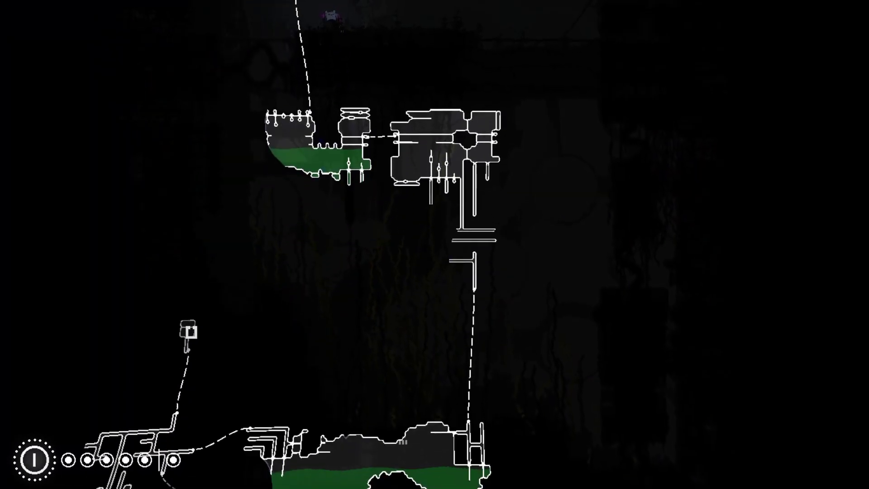
key("Down")
key("Left")
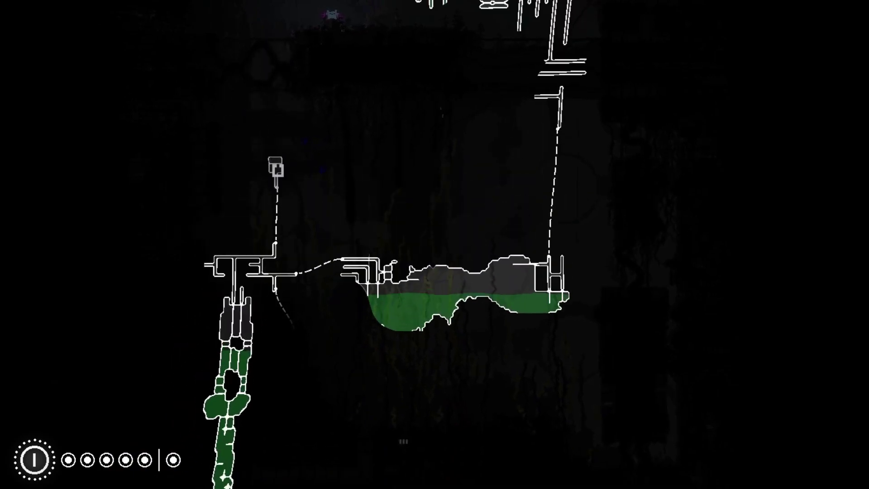
key("Up")
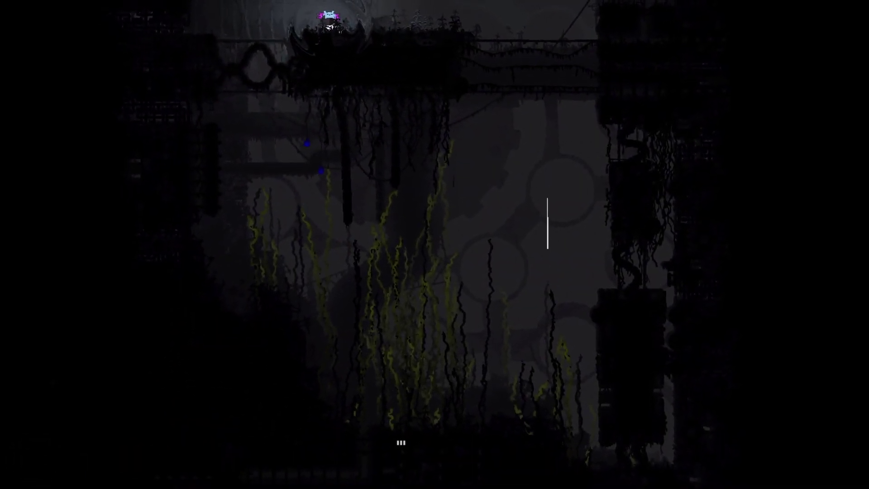
Step: Climb the left wall through the rooms above, hop onto the ledge, and jump left
key("Up")
key("Left")
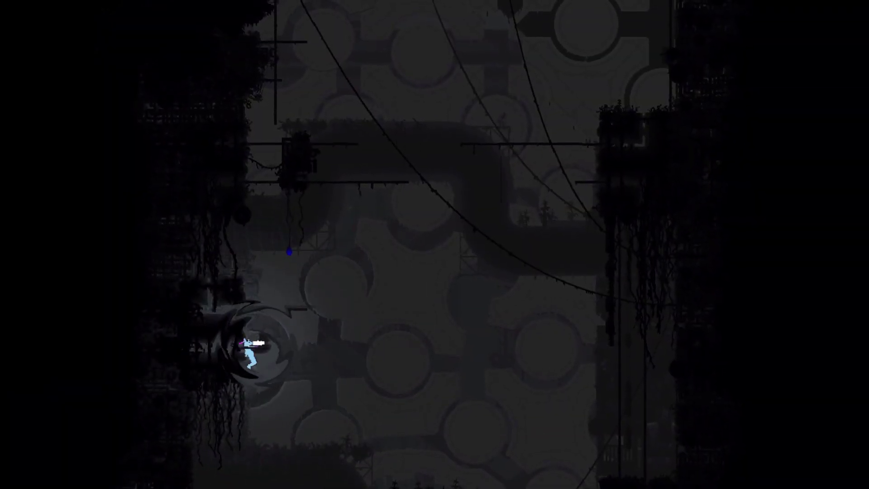
key("Up")
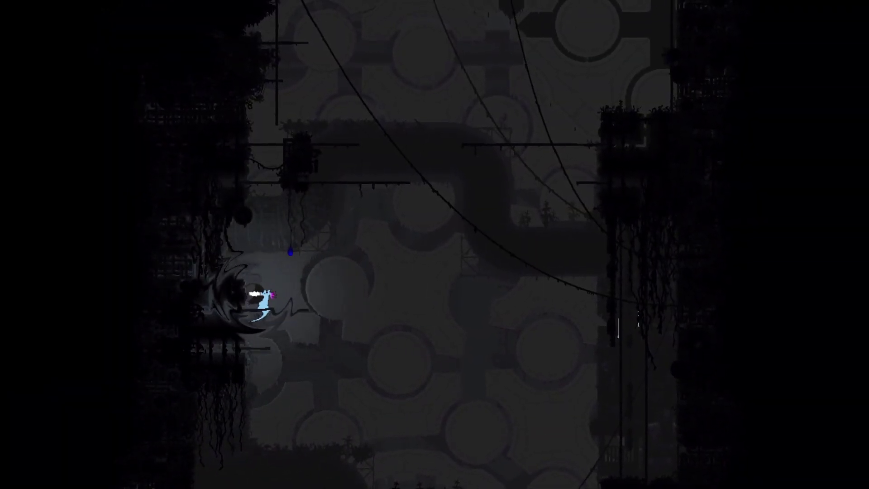
key("Up")
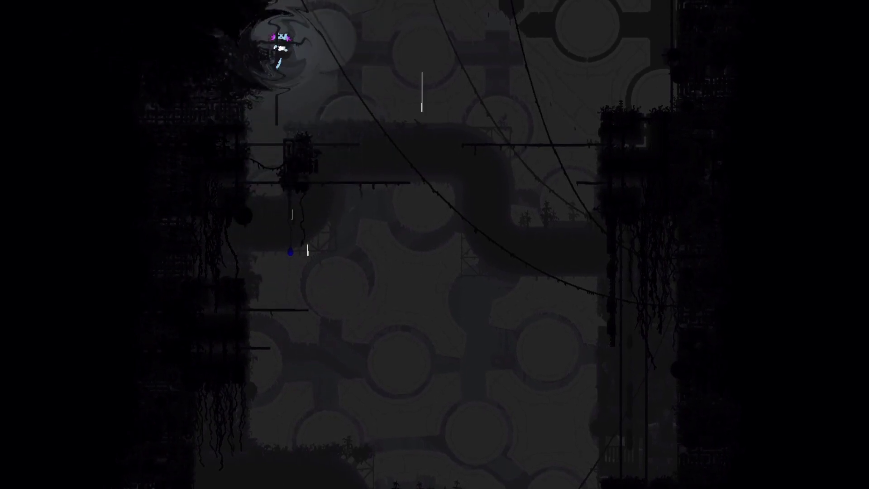
key("Up")
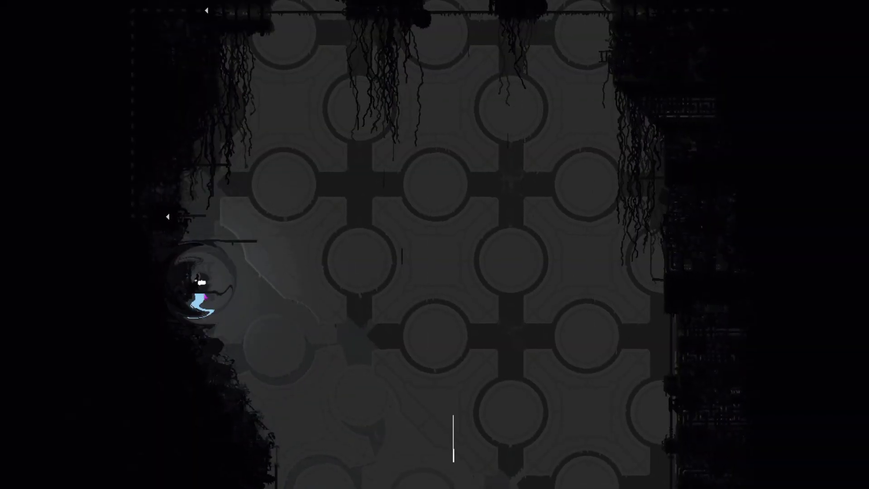
key("Left")
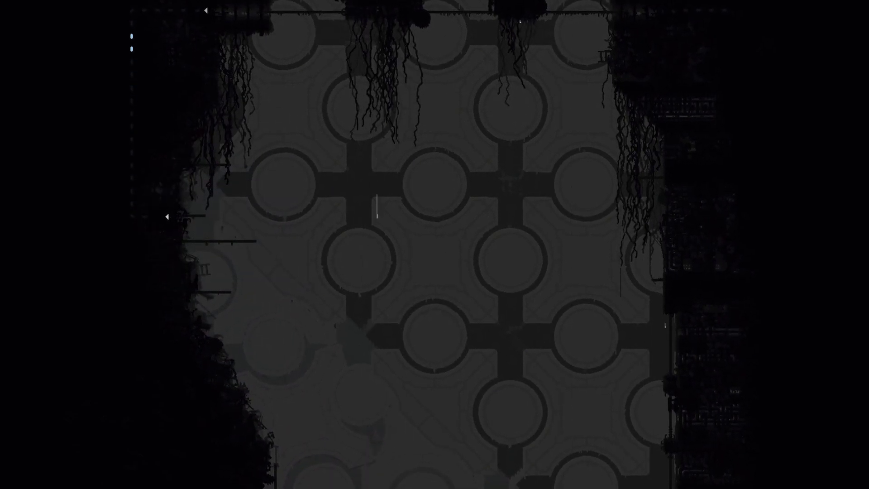
key("Up")
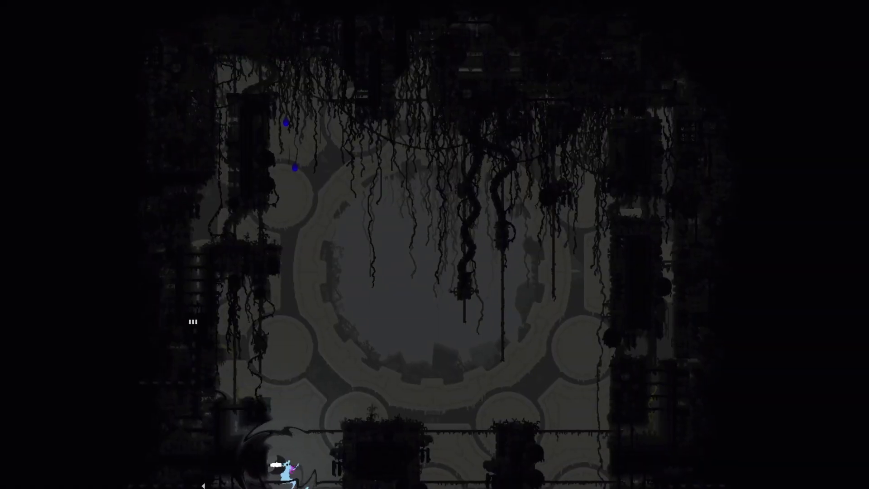
key("Up")
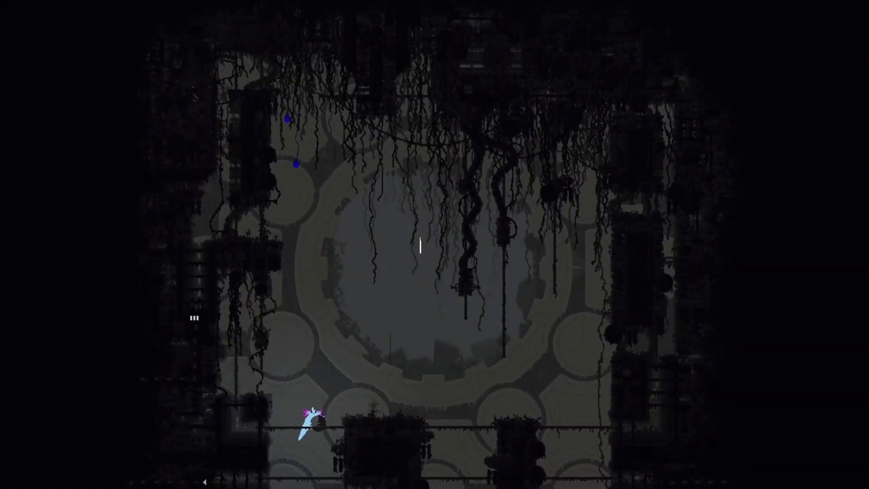
key("Left")
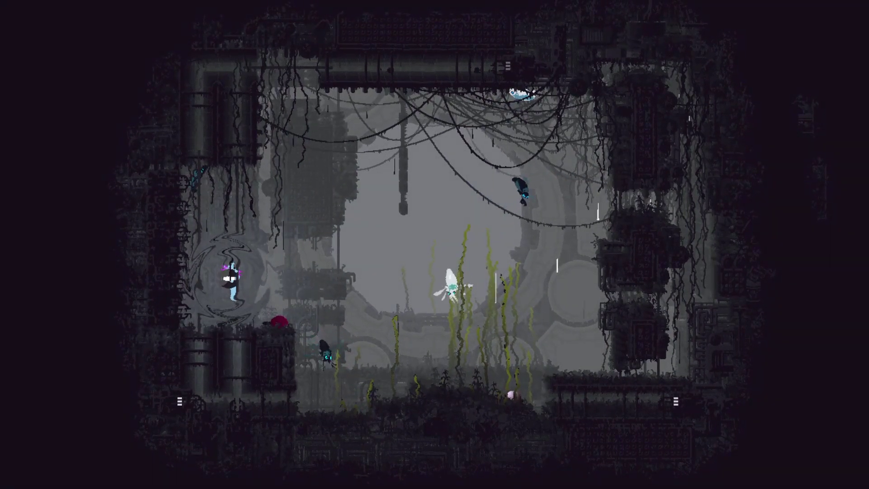
Step: Climb the left pole, cross the top pipe, then leap from the water into the top pipe
key("Up")
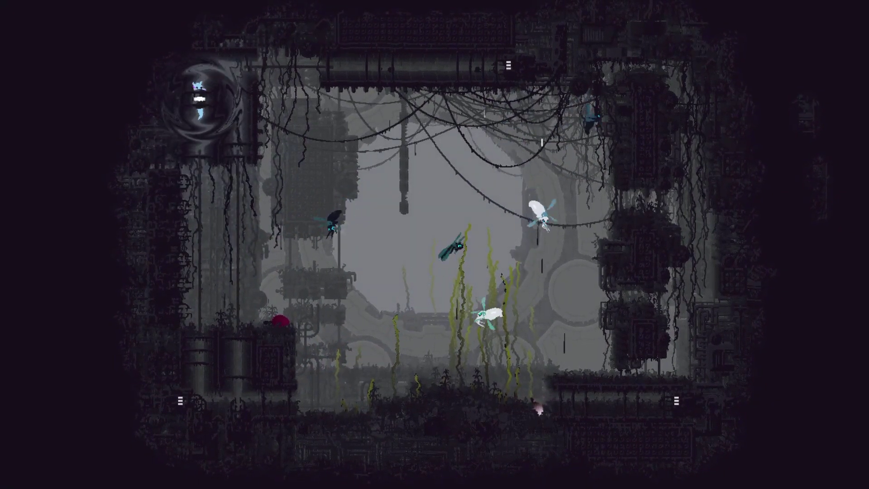
key("Right")
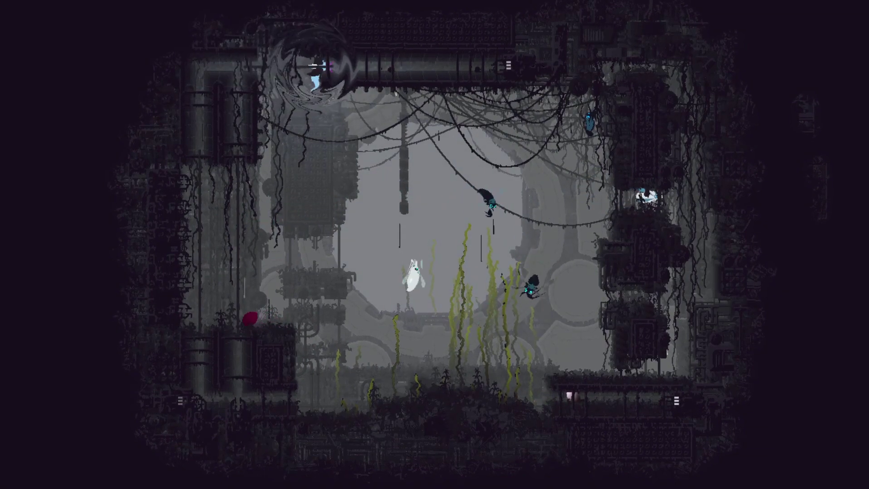
key("Right")
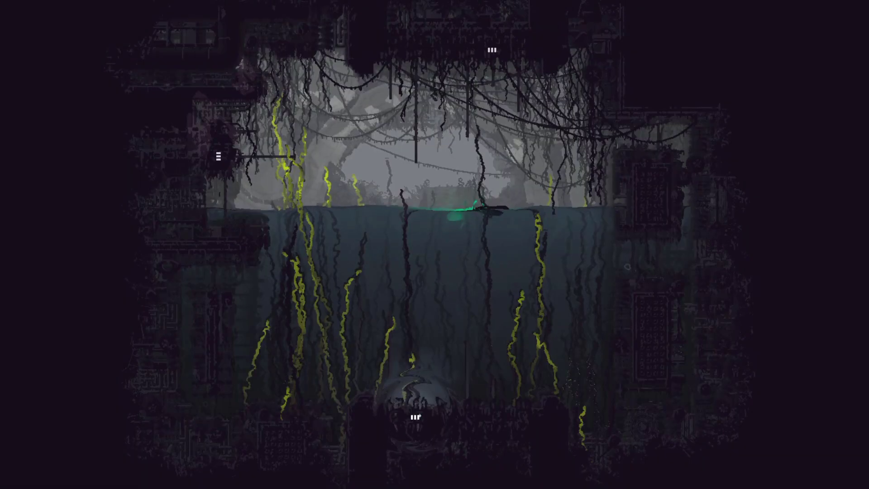
key("Up")
key("Up")
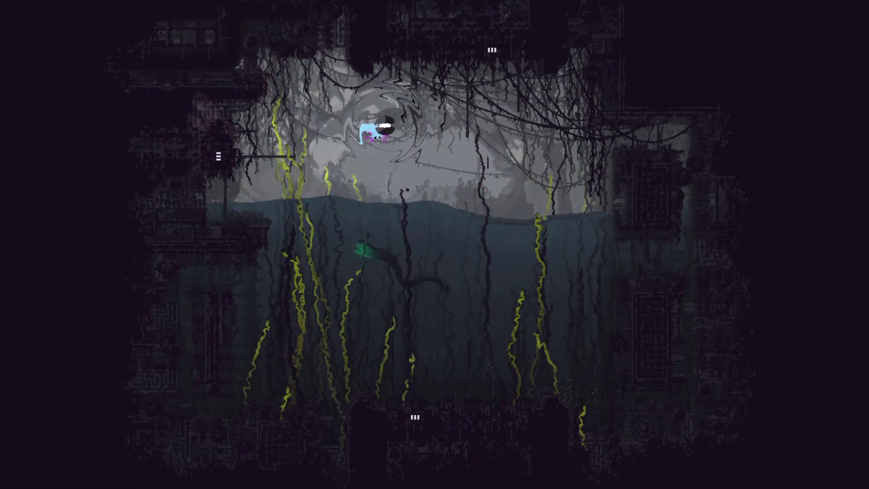
key("Right")
key("Up")
key("Right")
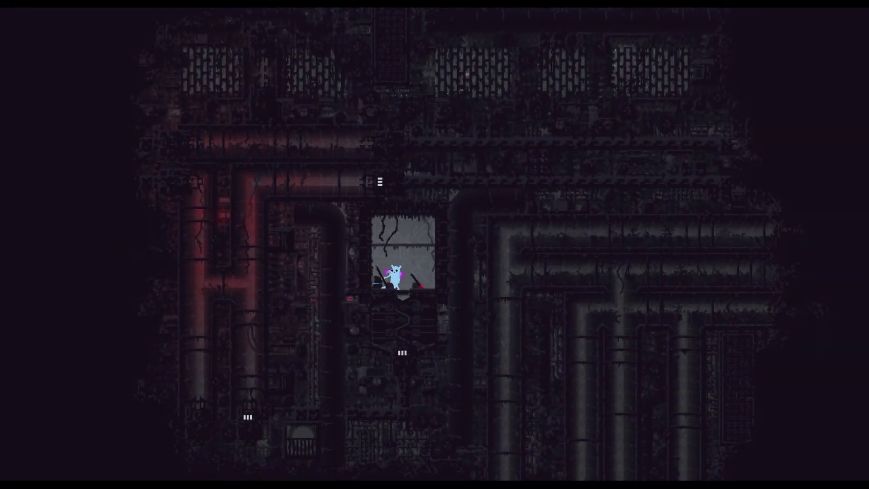
Step: Walk around the small lit room, check the map twice, and head into the water
key("Right")
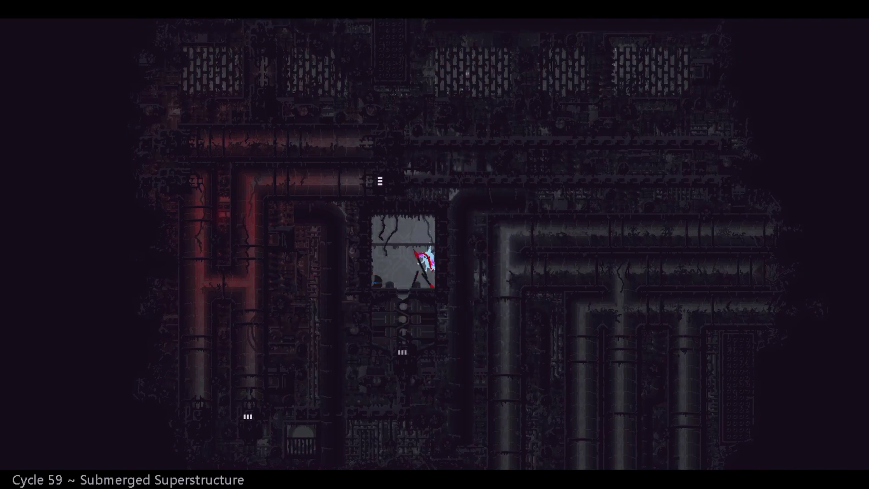
key("Left")
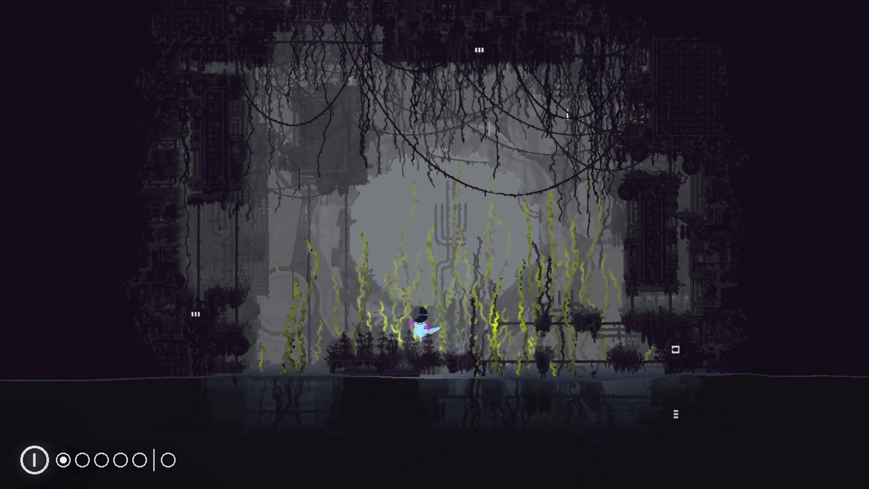
key("space")
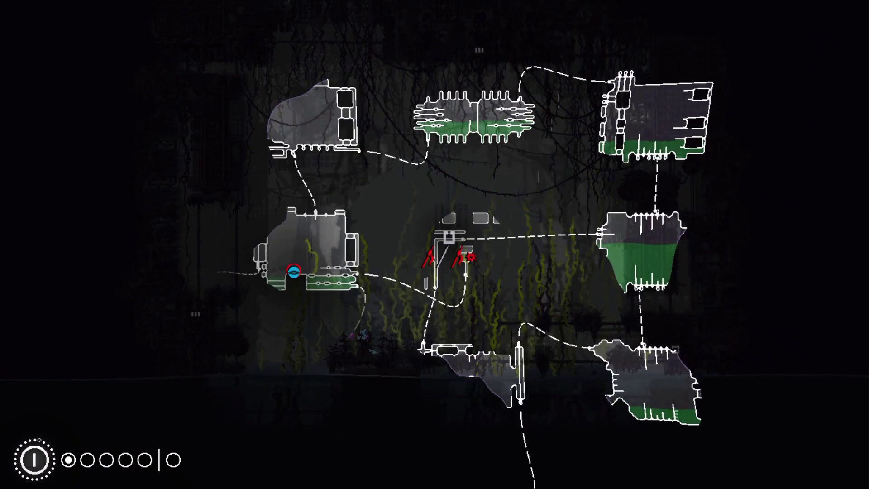
key("space")
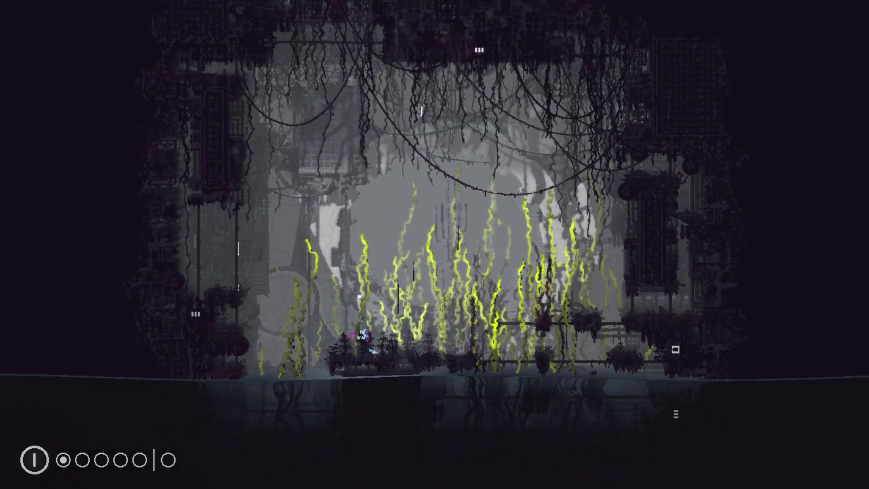
key("Right")
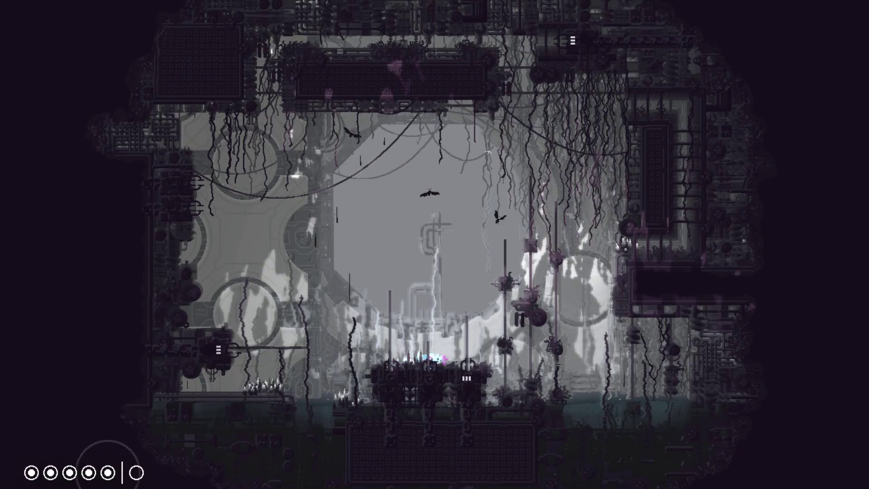
key("space")
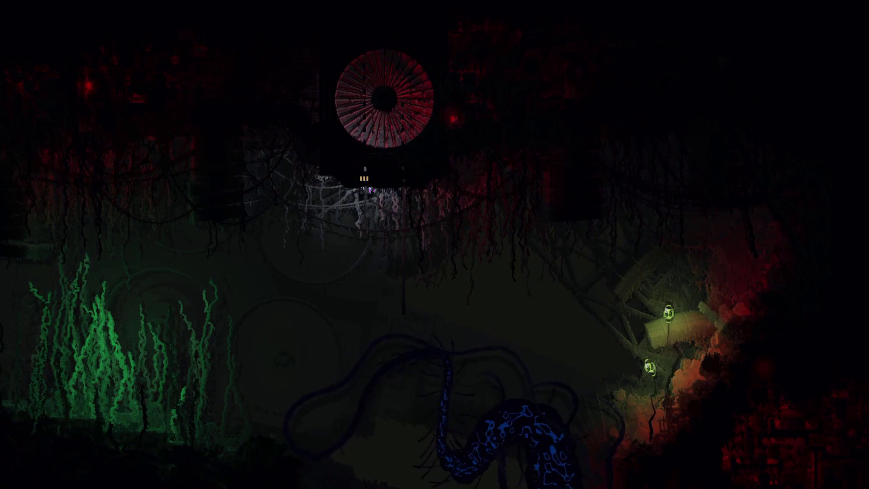
Step: Pass through the left pipes and swim down-left away from the red centipede
key("Left")
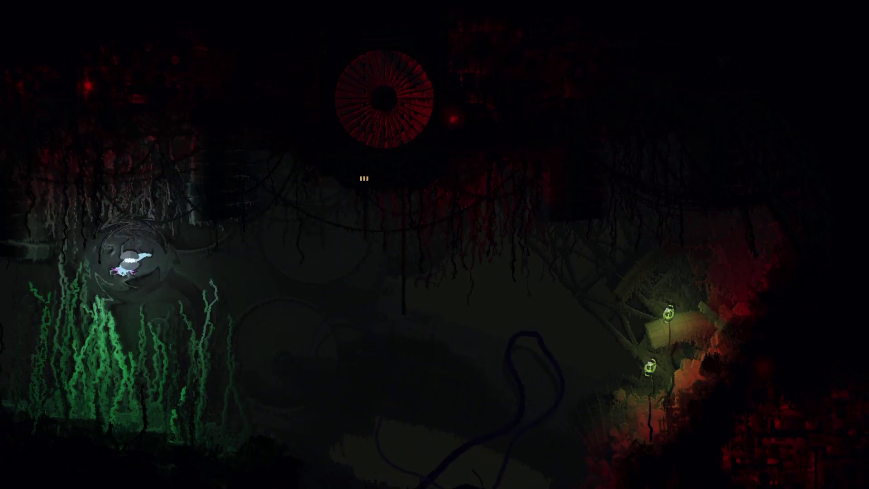
key("Left")
key("Right")
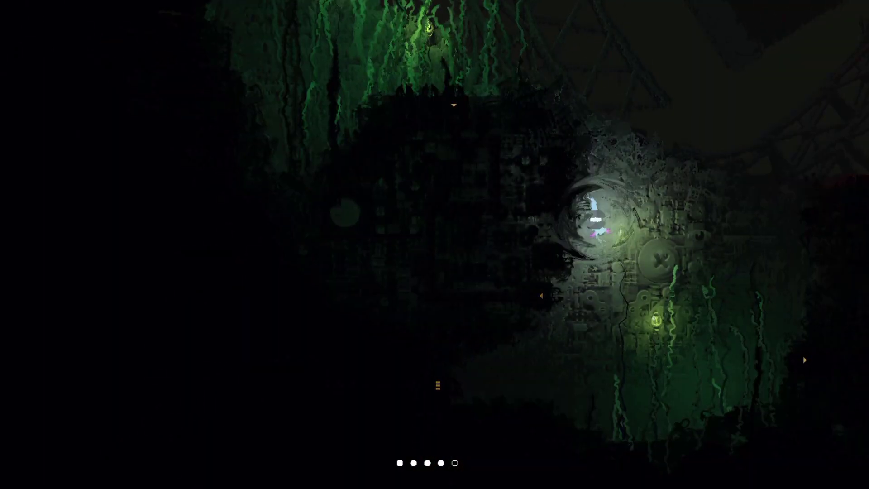
key("Left")
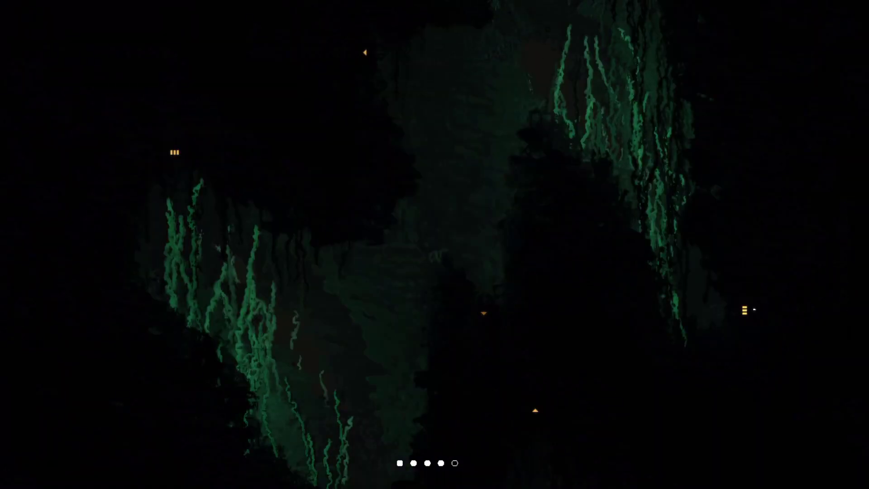
key("Left")
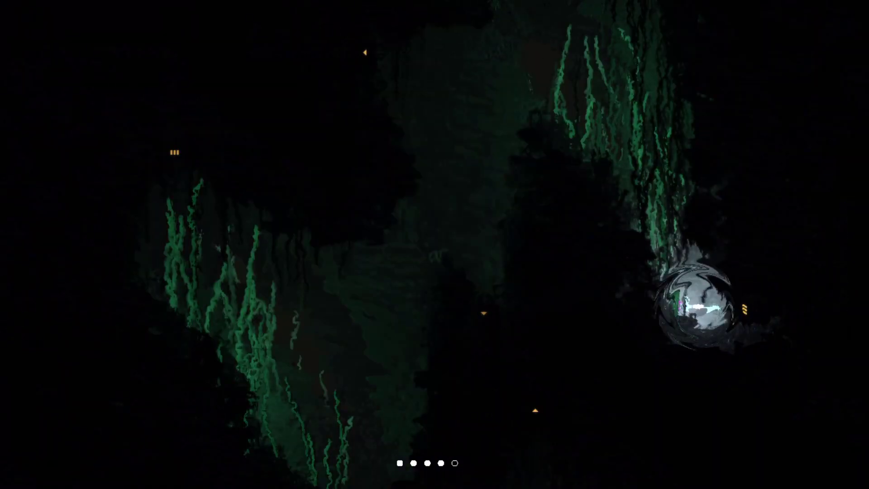
key("Left")
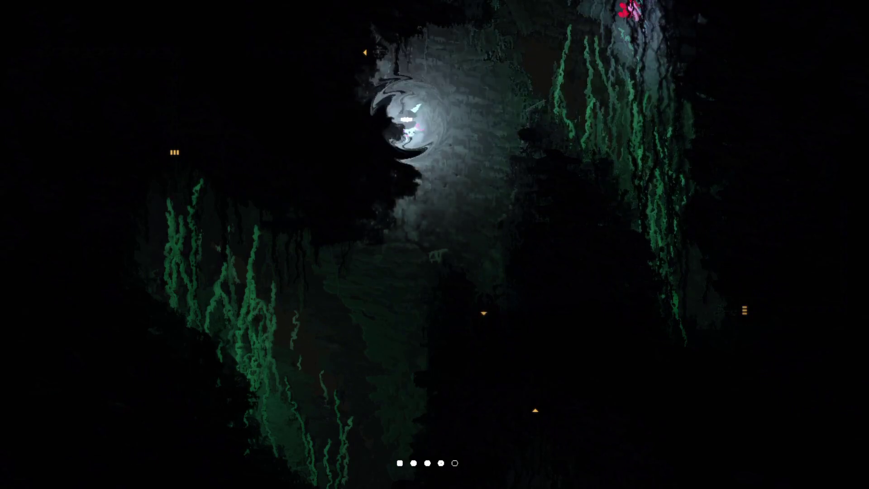
key("Down")
key("Left")
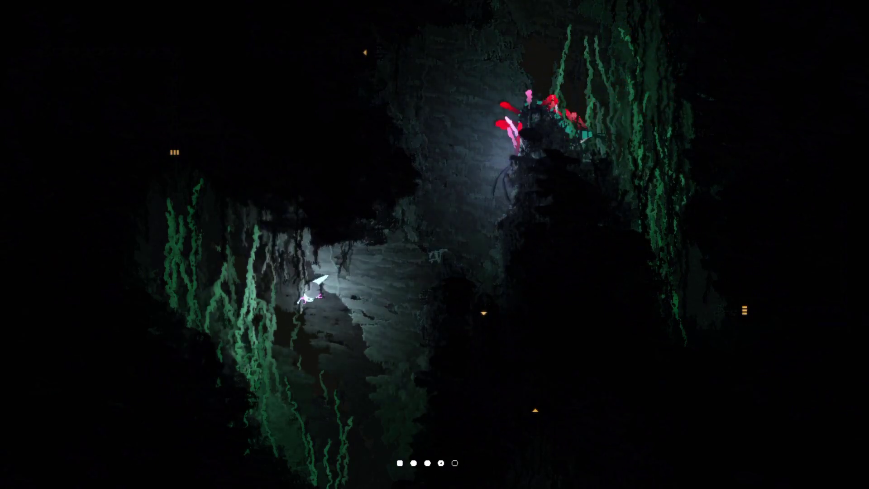
Step: Escape left through the green cavern, climbing up-left toward the upper opening
key("Up")
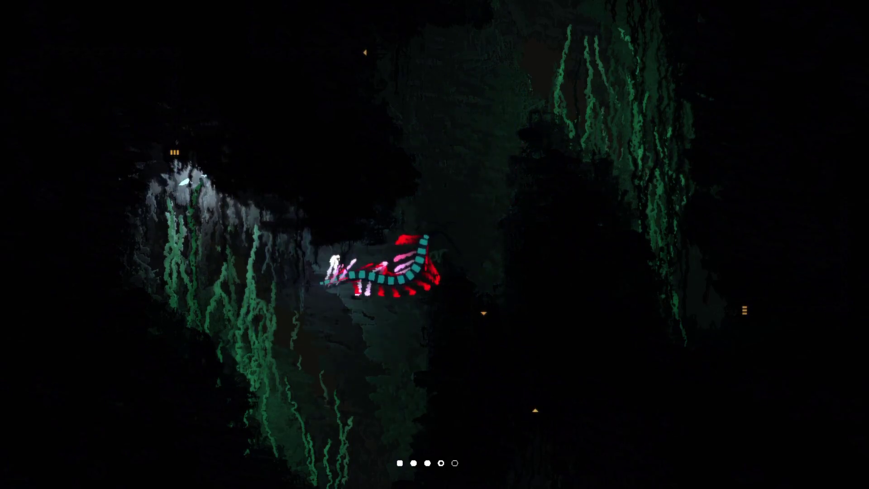
key("Up")
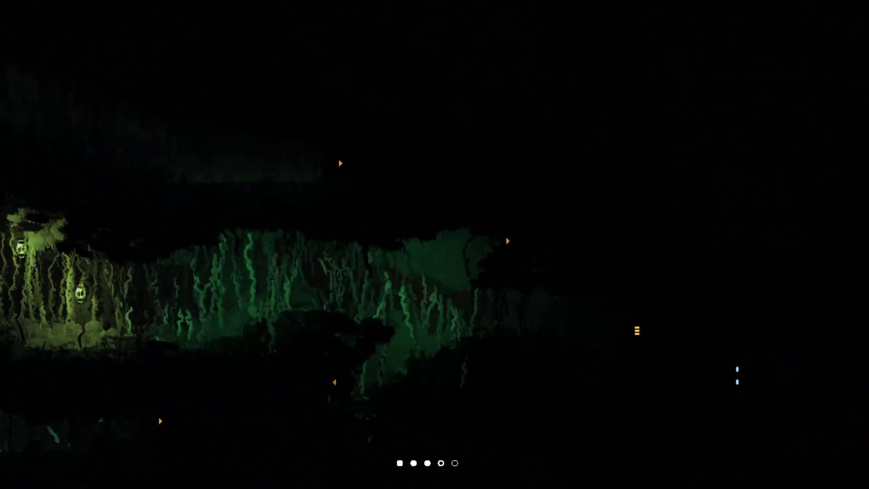
key("Left")
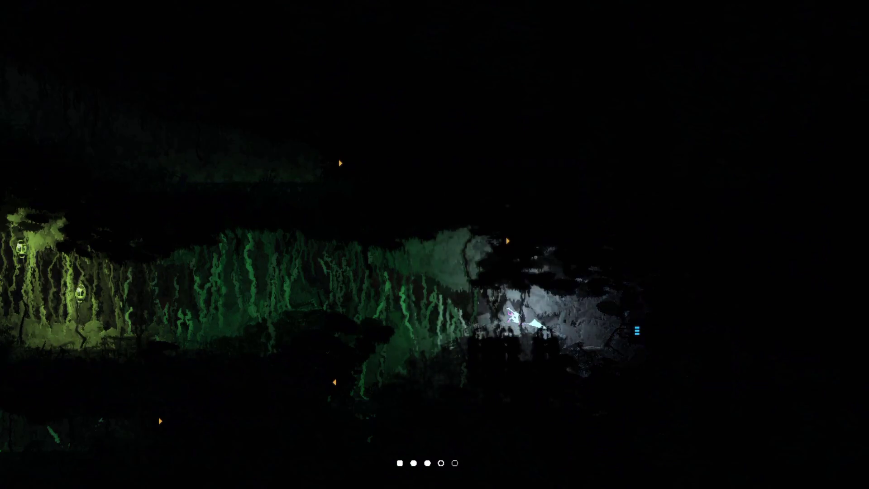
key("Left")
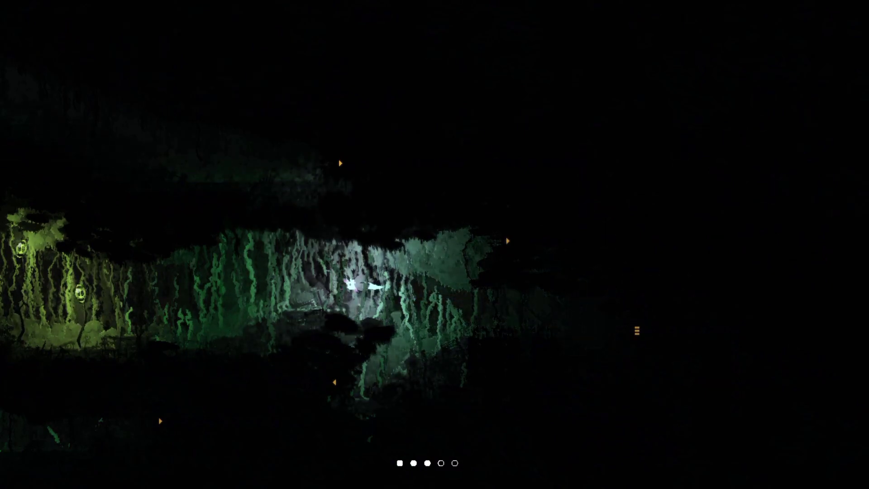
key("Left")
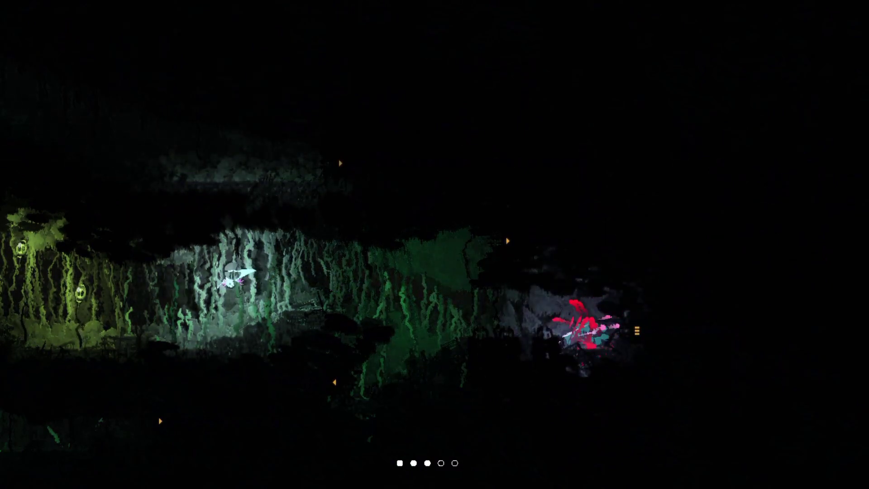
key("Left")
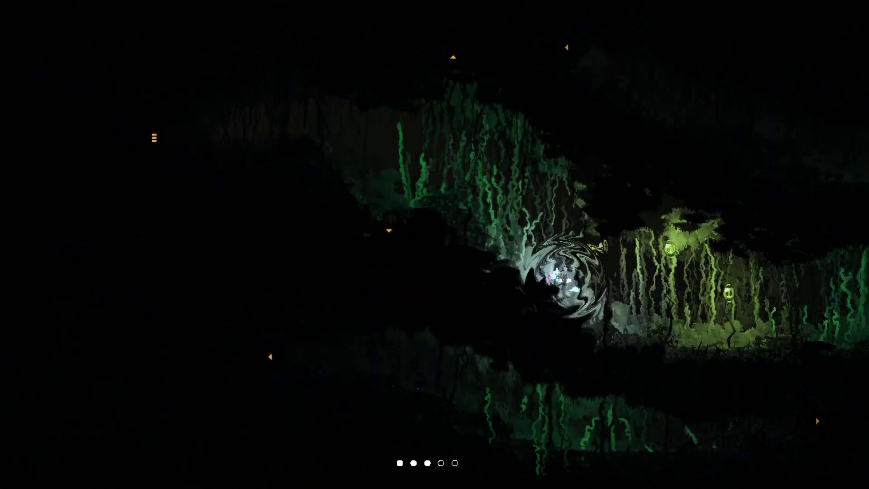
key("Left")
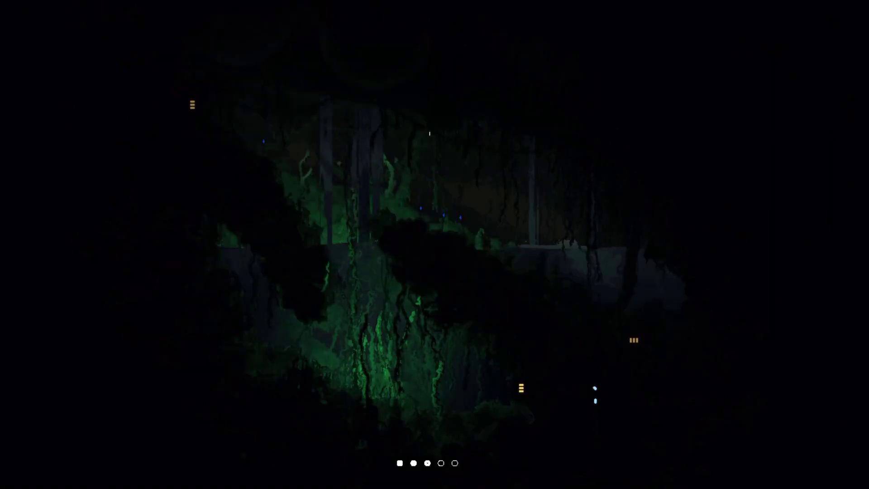
key("Up")
key("Left")
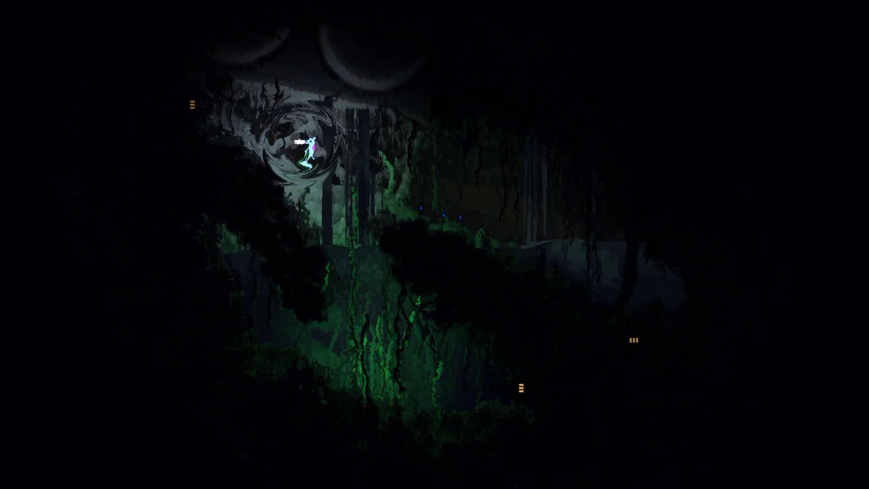
Step: Drop onto the ledge, check the map, and walk right into the red-lit room
key("Down")
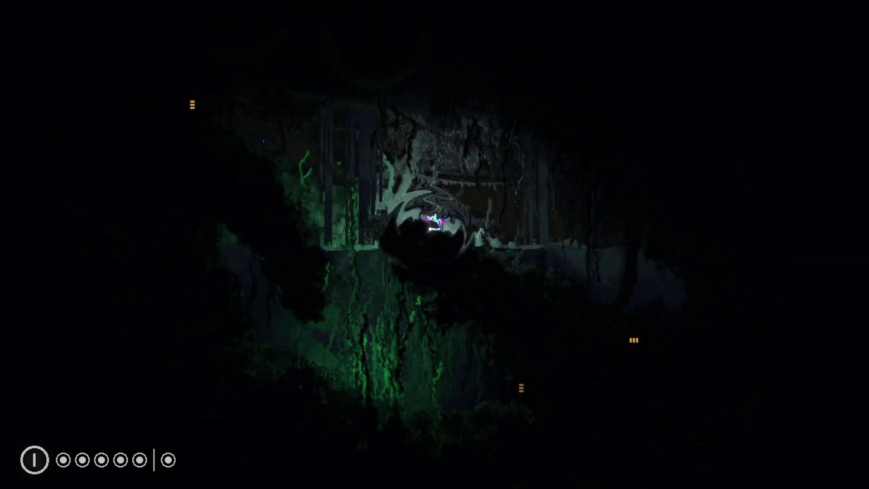
key("m")
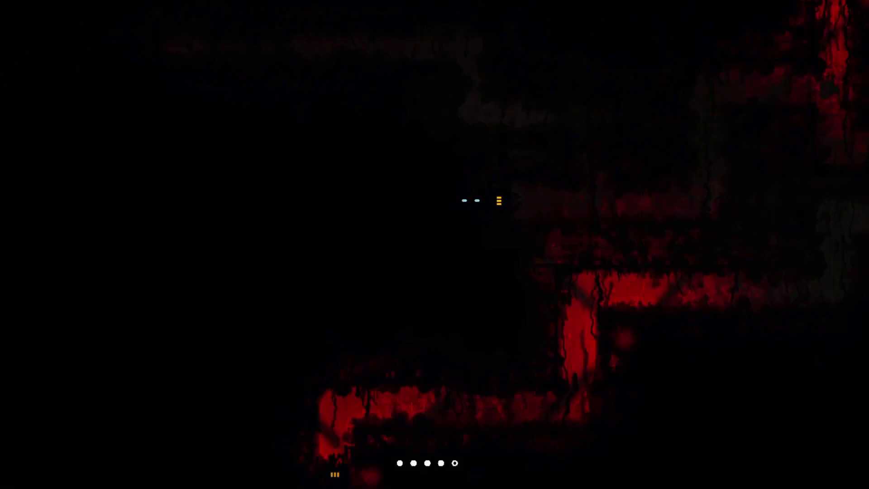
key("Right")
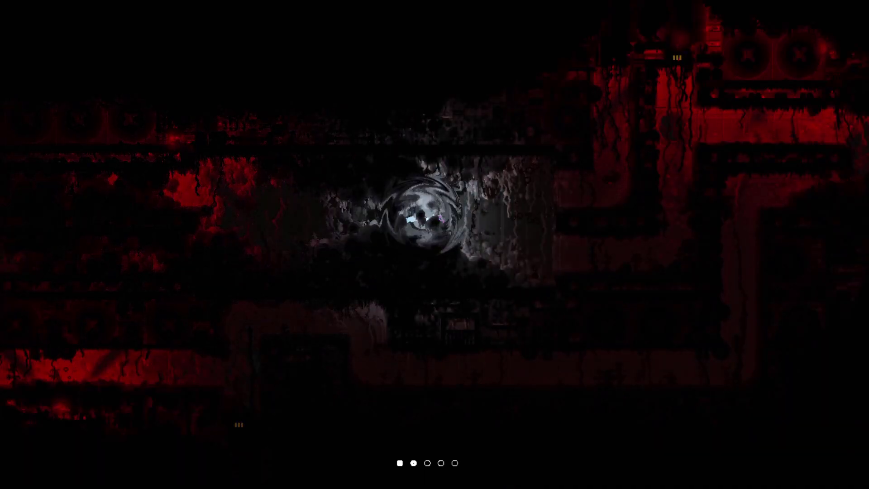
key("Right")
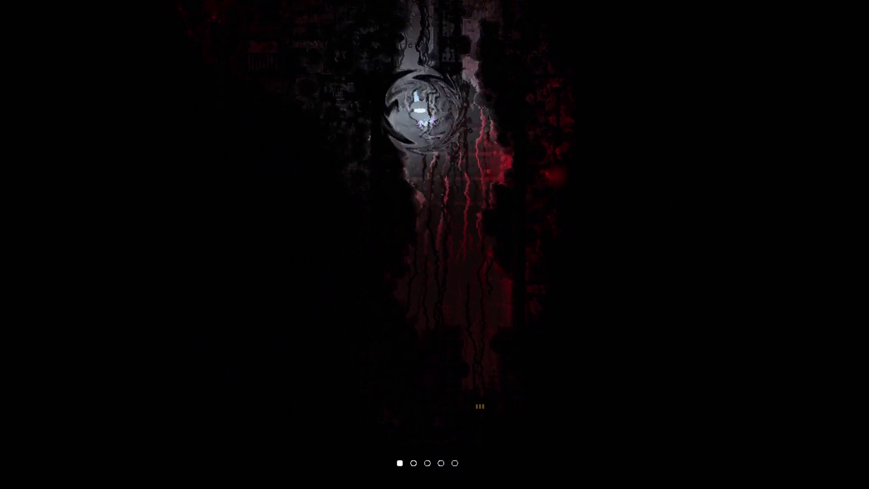
Step: Exit the top of the shaft, swim through the lit corridor, and rise into the red passage
key("Right")
key("Up")
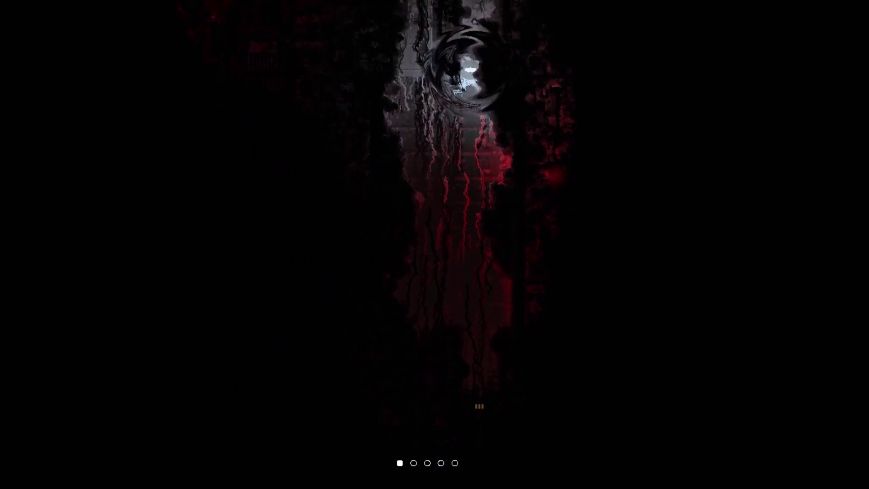
key("Up")
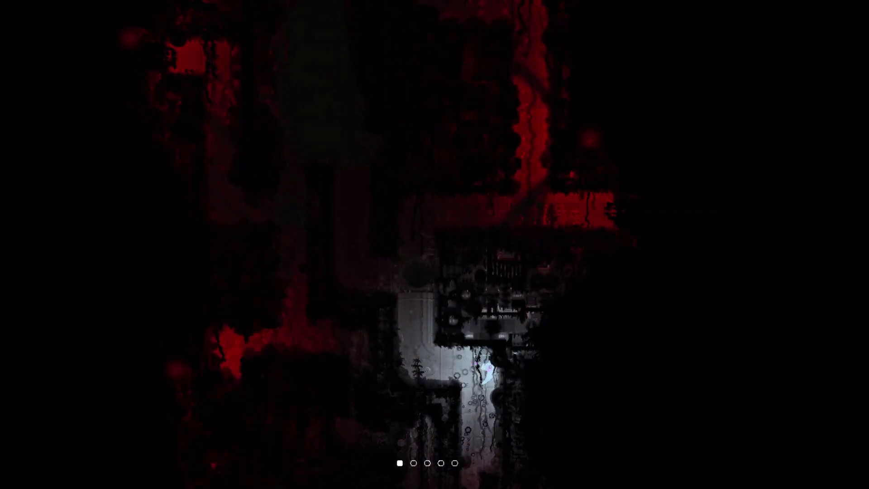
key("Left")
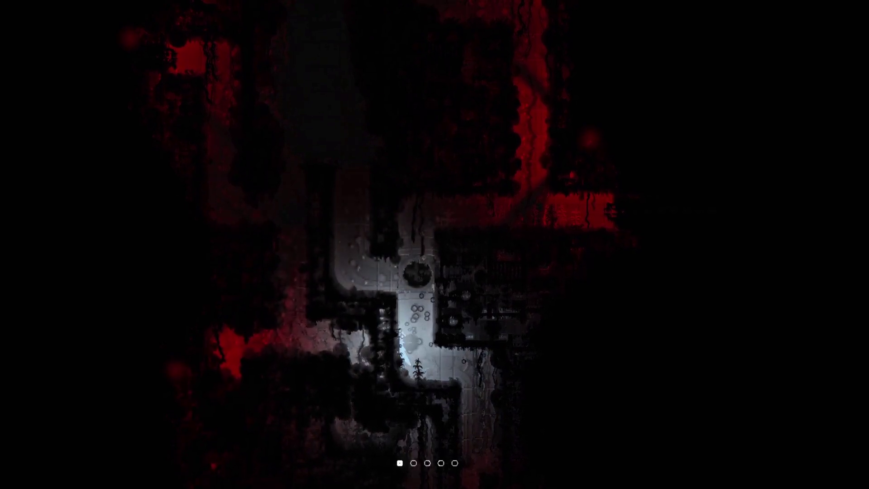
key("Up")
key("Up")
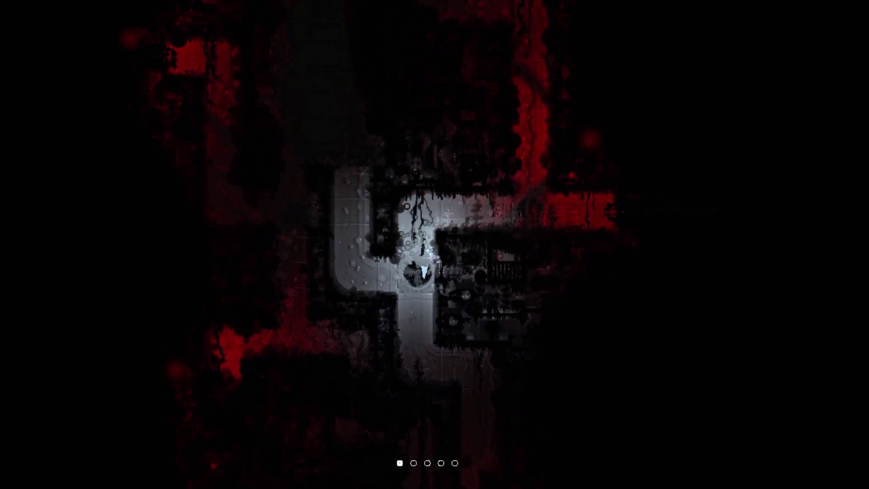
key("Up")
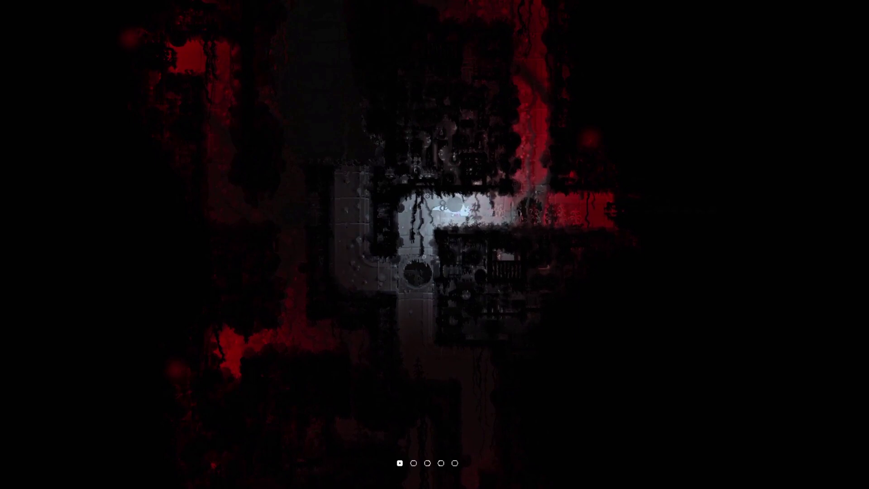
key("Right")
key("Right")
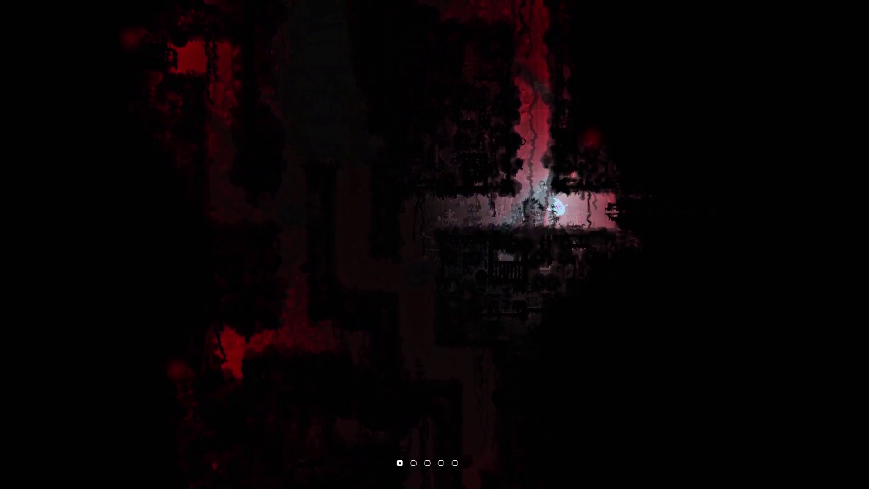
key("Up")
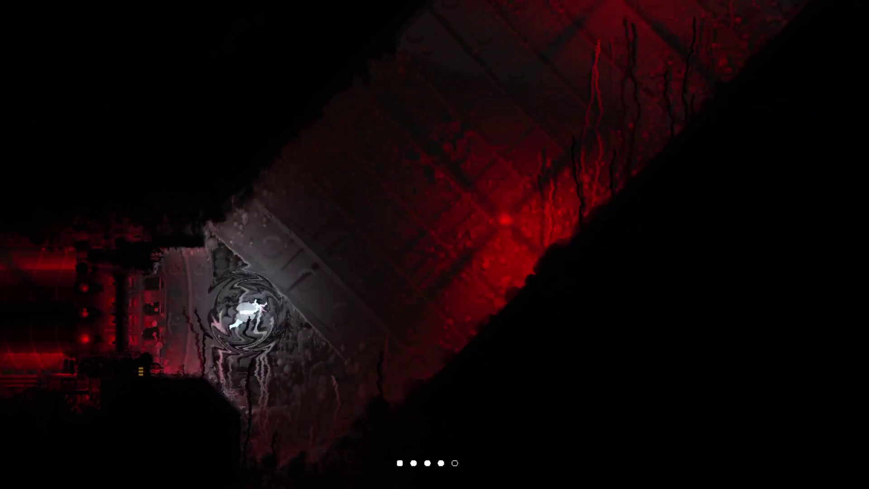
Step: Swim up-right through the diagonal shafts and rise out through the next room's top opening
key("Right")
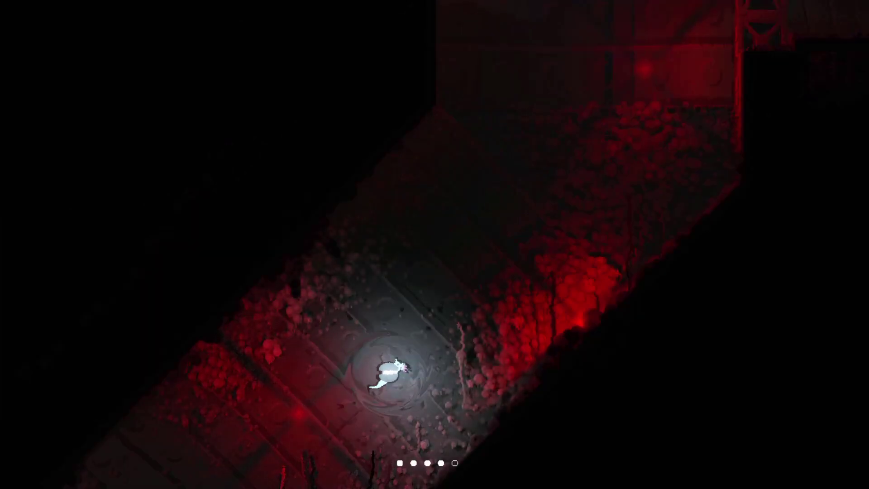
key("Right")
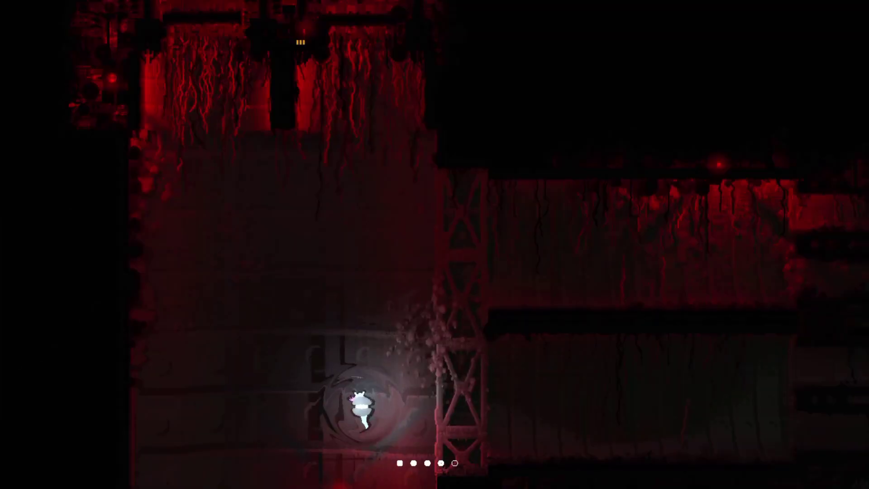
key("Up")
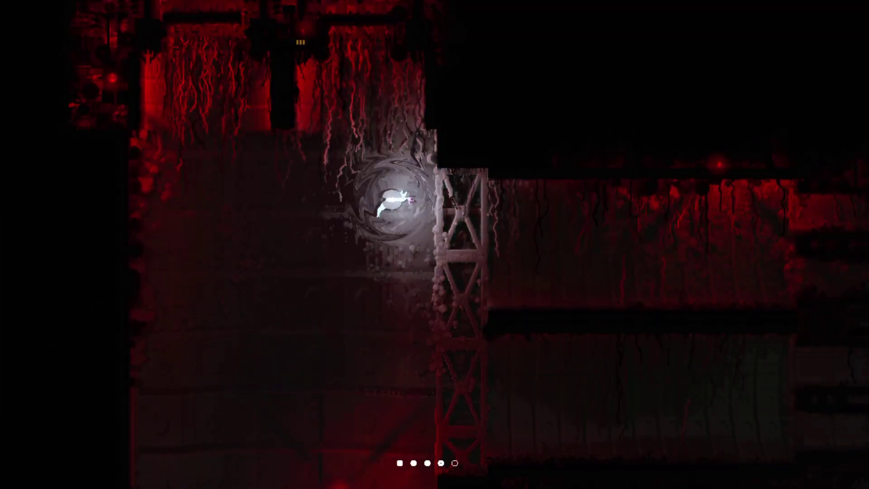
key("Left")
key("Right")
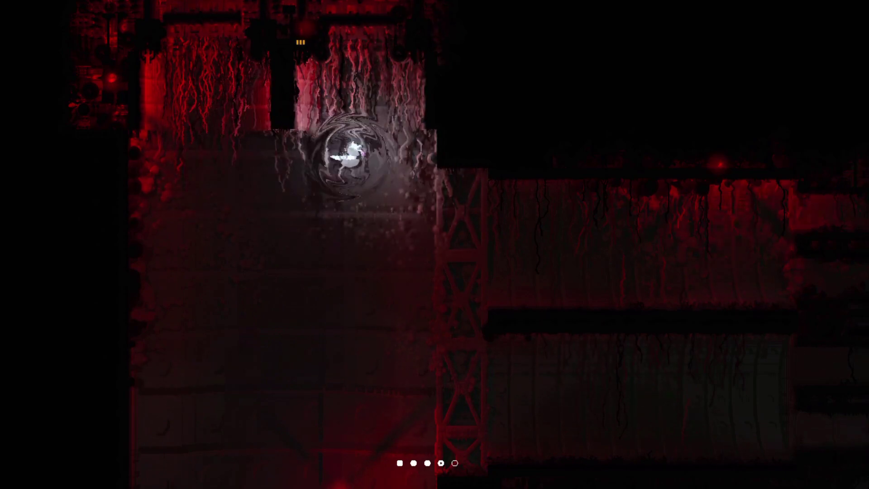
key("Up")
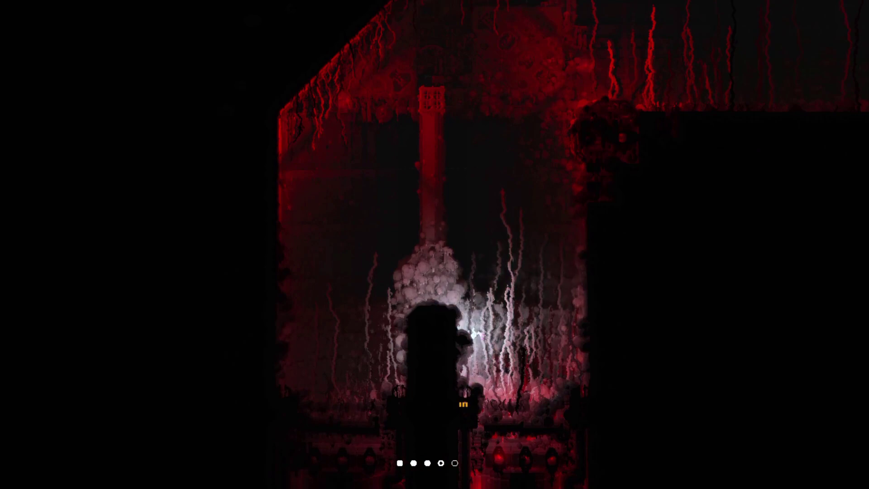
Step: Rise through the red room, past the dark rock mass, onto the top ledge
key("Up")
key("Right")
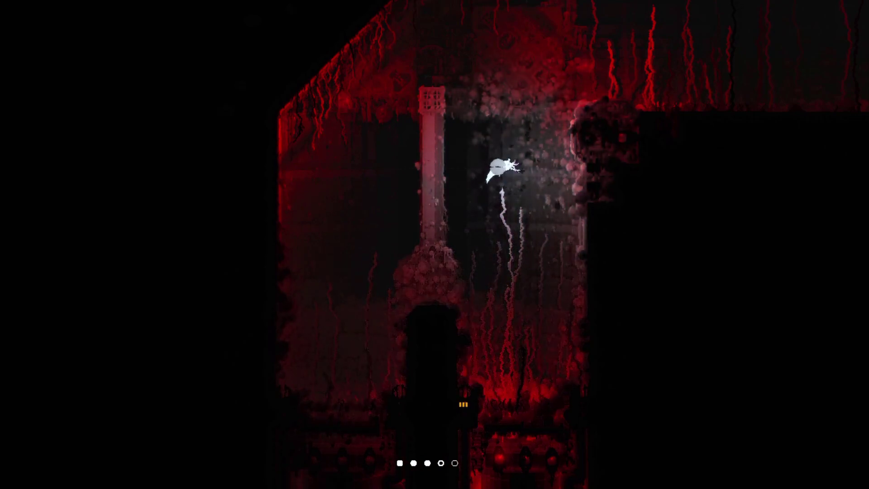
key("Right")
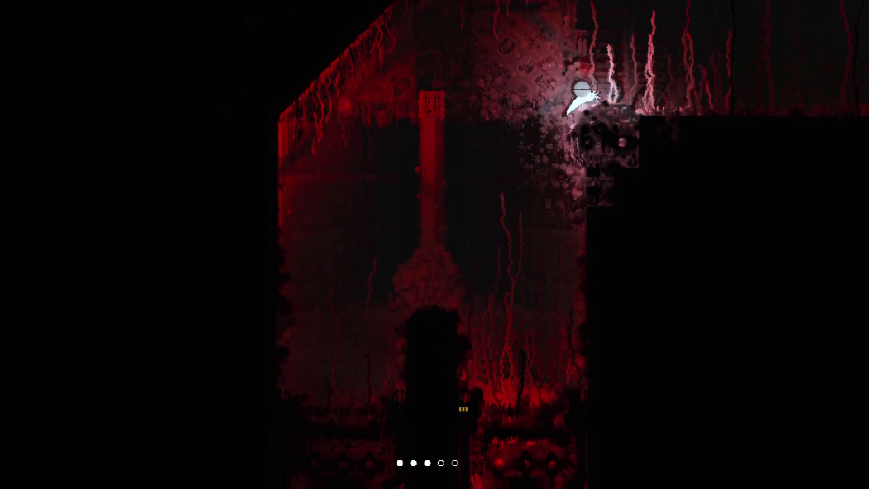
key("Right")
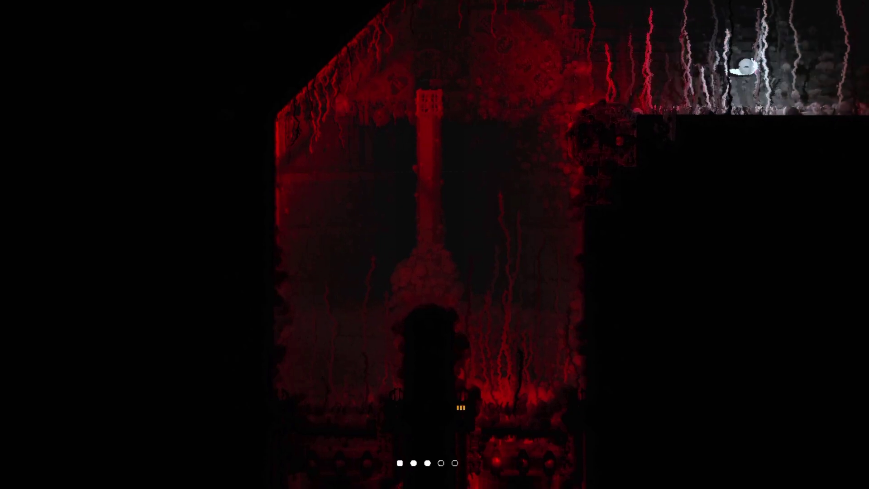
Step: Cross the red caves rightward and swim up into the vertical red shaft
key("Right")
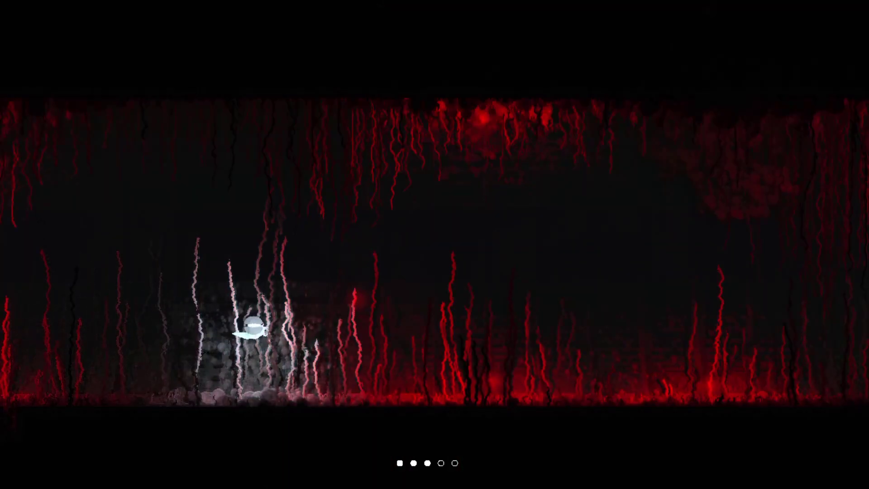
key("Right")
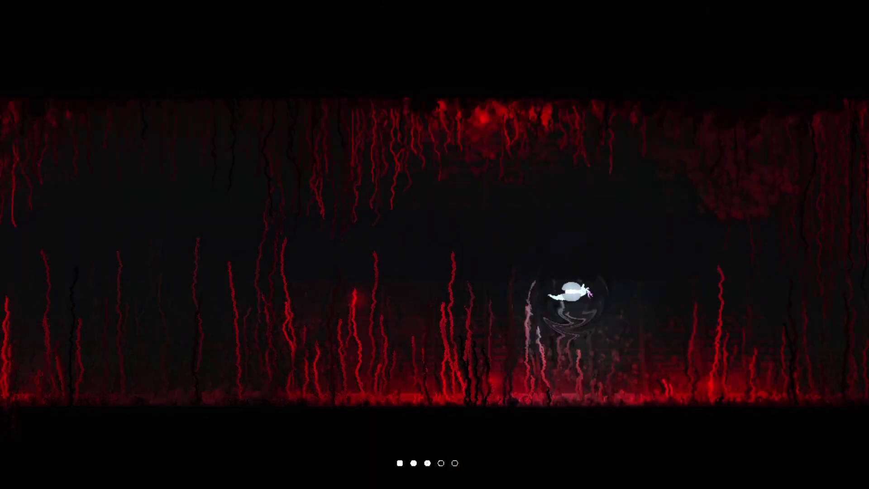
key("Right")
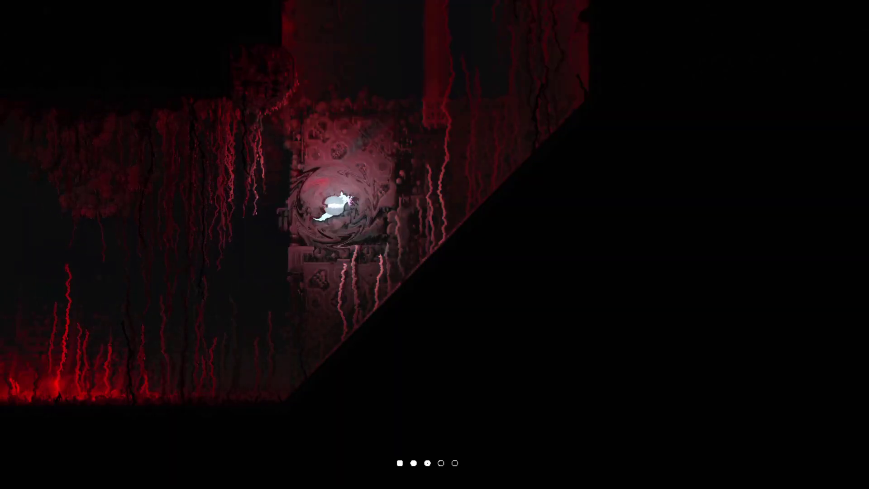
key("Up")
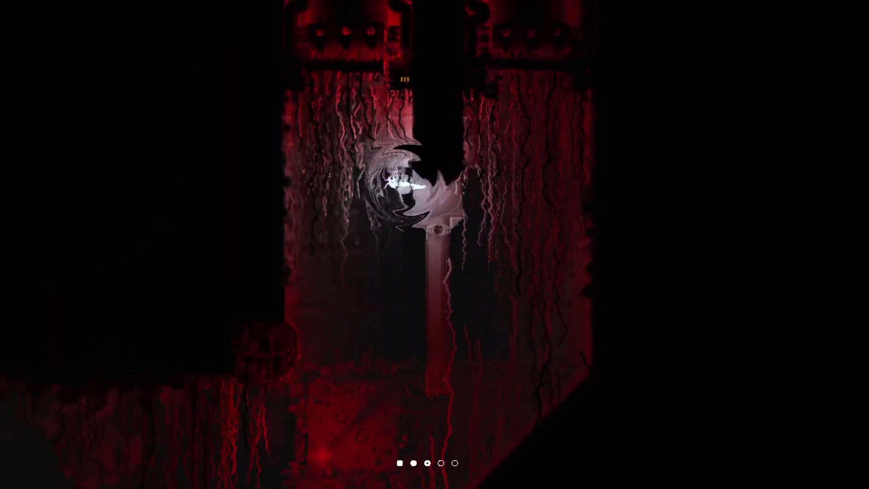
key("Up")
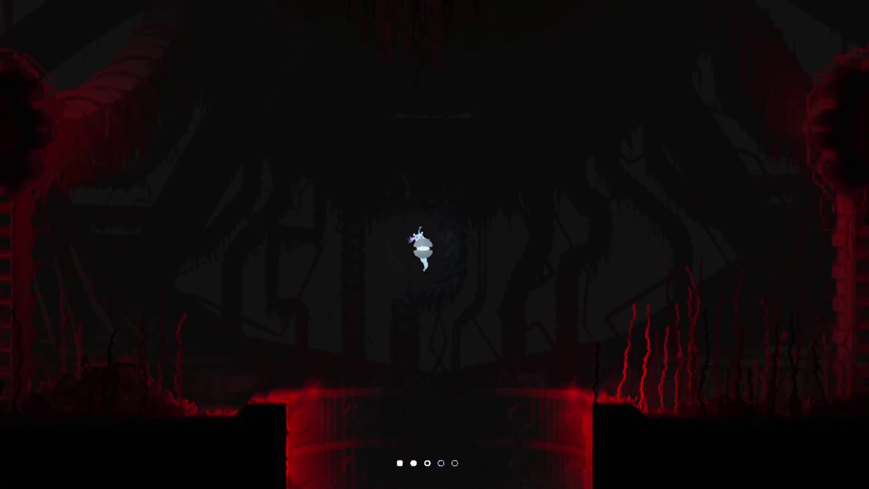
Step: Swim from the shaft through the wide room and up the circular chamber's right side
key("Up")
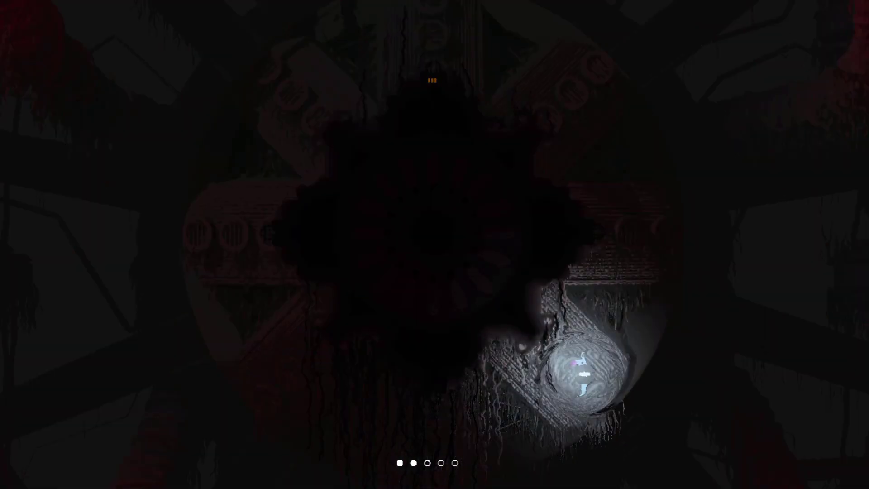
key("Up")
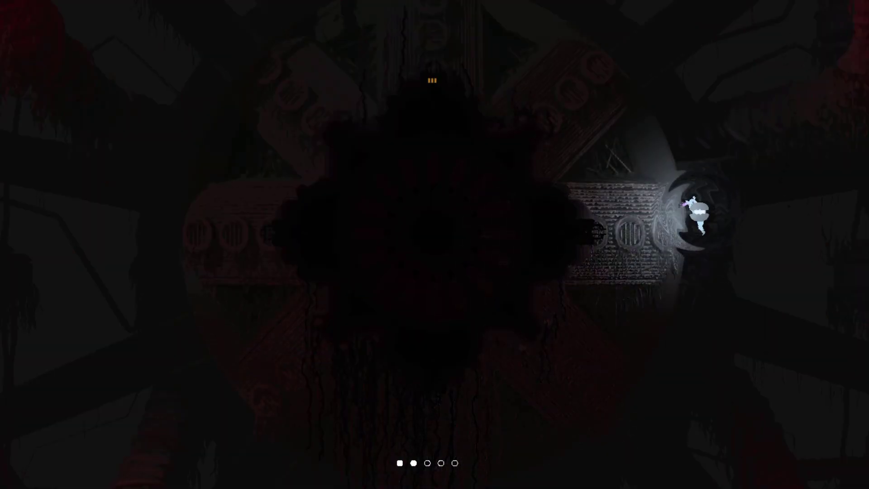
key("Up")
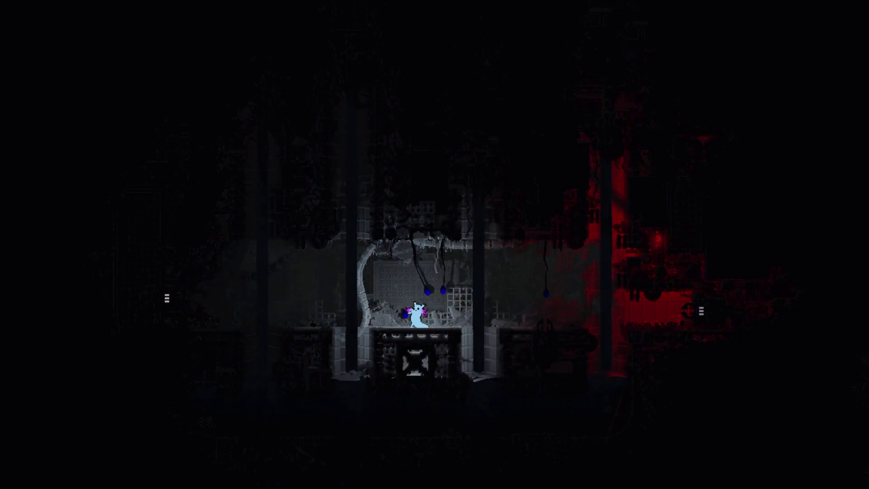
Step: Eat the hanging blue fruits, jumping between them to fill the food meter
key("shift")
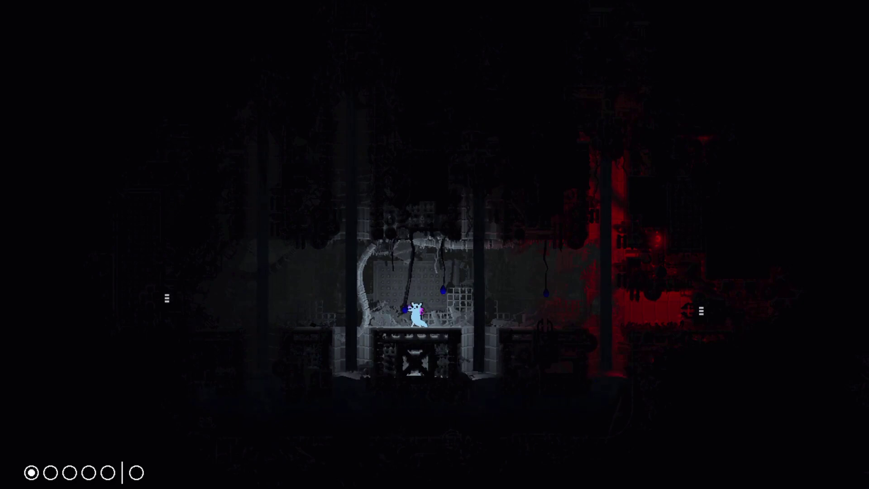
key("Right")
key("z")
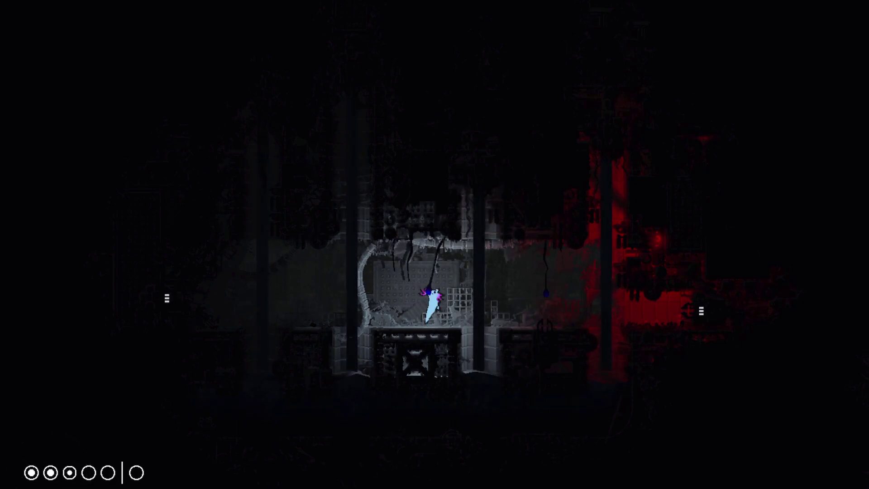
key("shift")
key("shift")
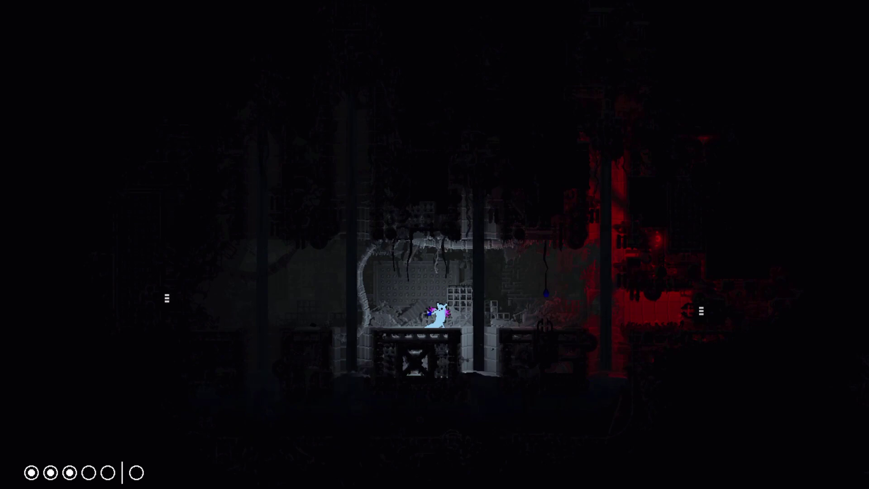
key("Right")
key("z")
key("shift")
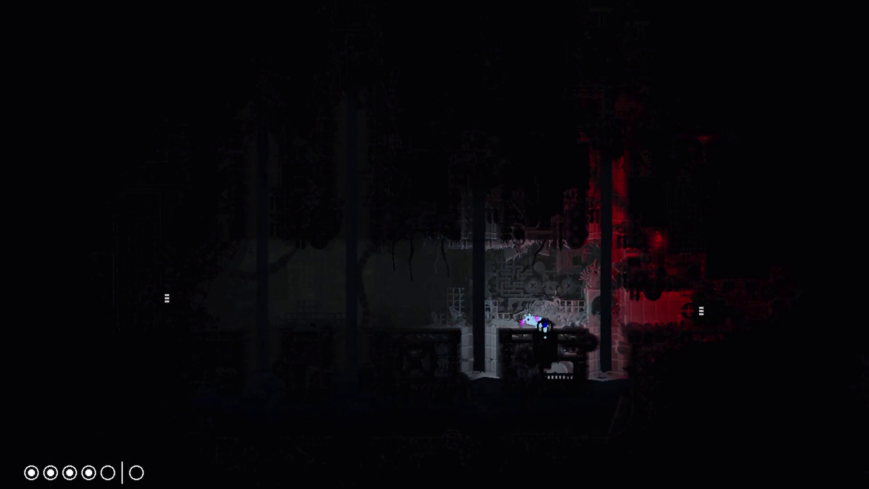
Step: Go through the pipe, climb the vertical pole, and drop right toward the shelter
key("Right")
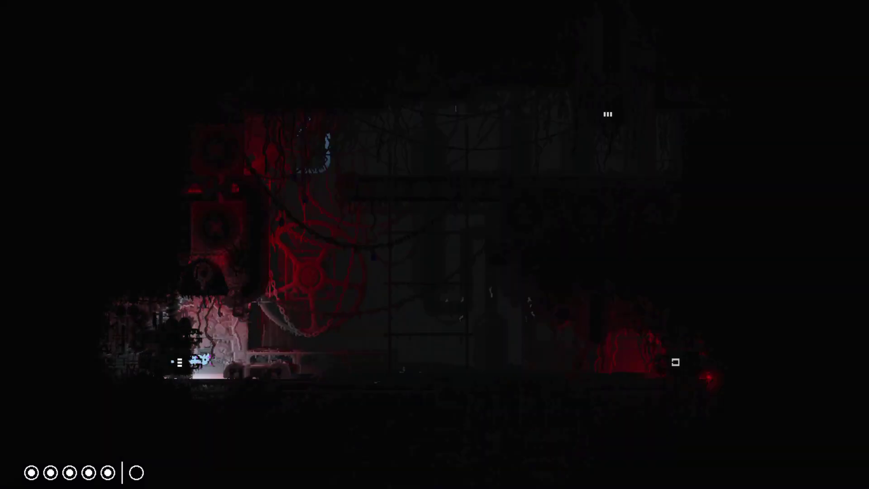
key("Right")
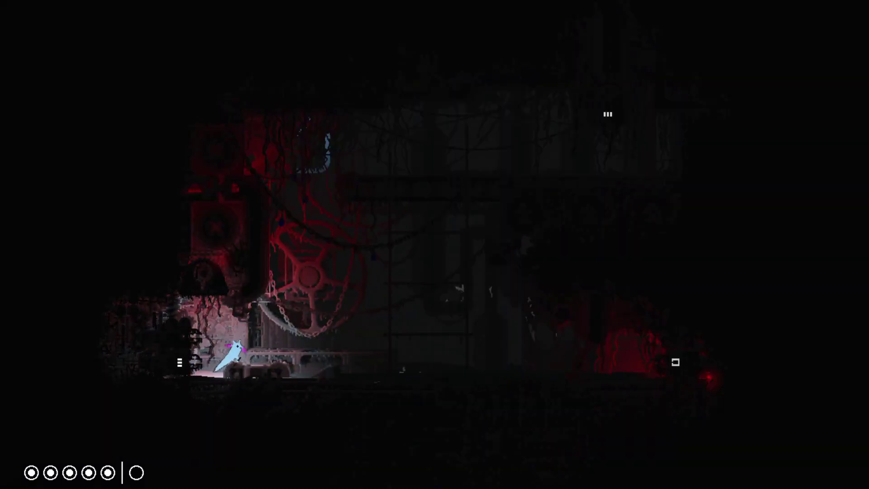
key("Left")
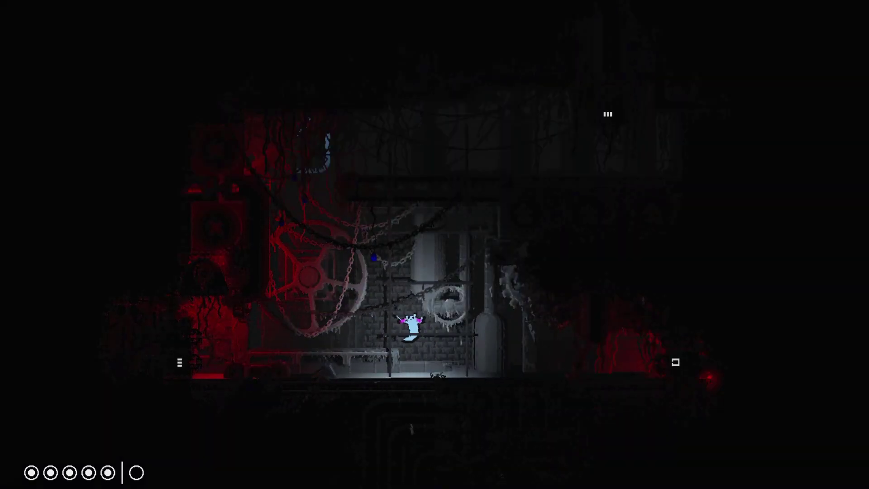
key("Up")
key("Up")
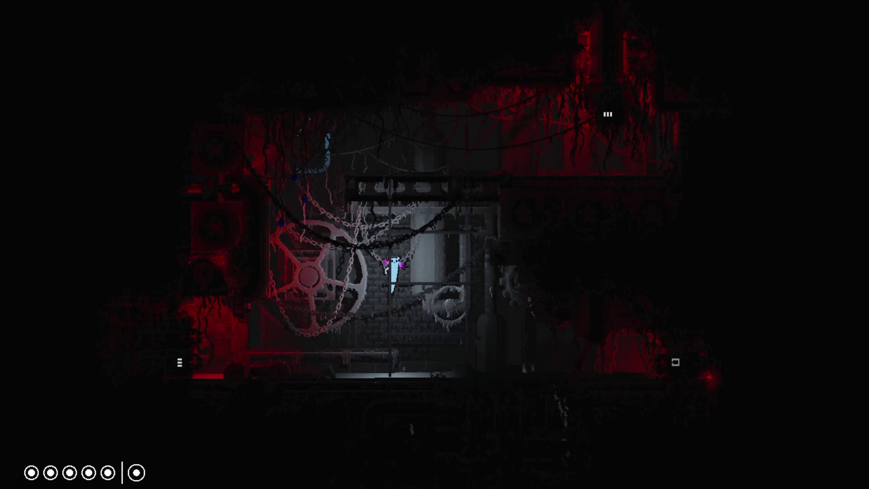
key("Right")
key("Right")
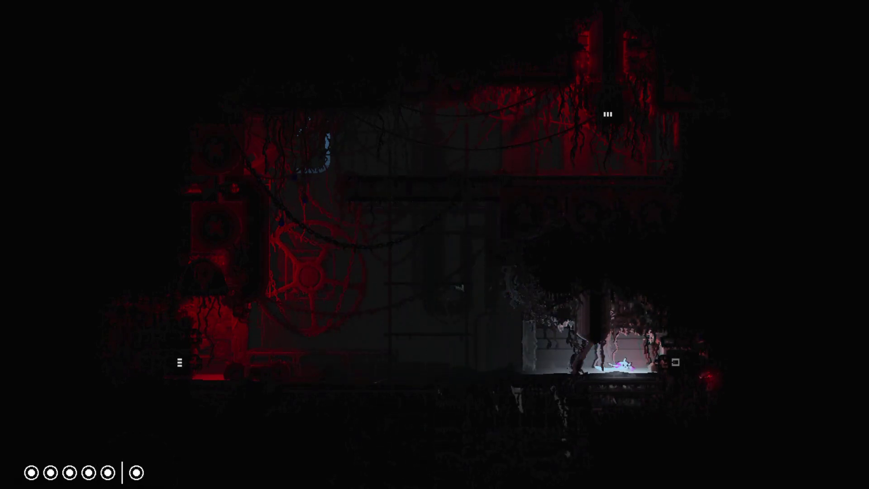